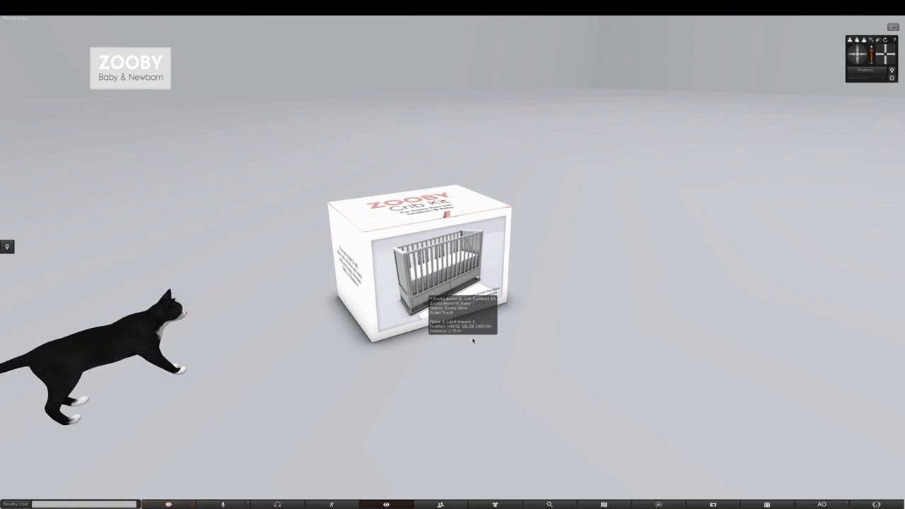
# Step: Unpack the Zooby Crib Kit box, accepting its furniture kit folder, and remove the box from the ground
pyautogui.keyDown('alt'); pyautogui.click(464, 361); pyautogui.keyUp('alt')
pyautogui.moveTo(444, 151)
pyautogui.keyDown('alt'); pyautogui.mouseDown()
pyautogui.moveTo(444, 143)
pyautogui.moveTo(444, 152)
pyautogui.mouseUp(); pyautogui.keyUp('alt')
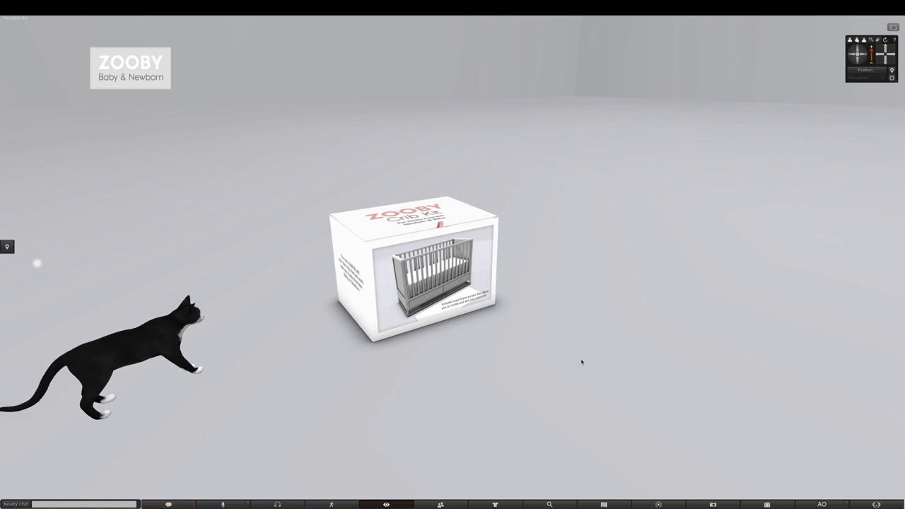
pyautogui.click(457, 280)
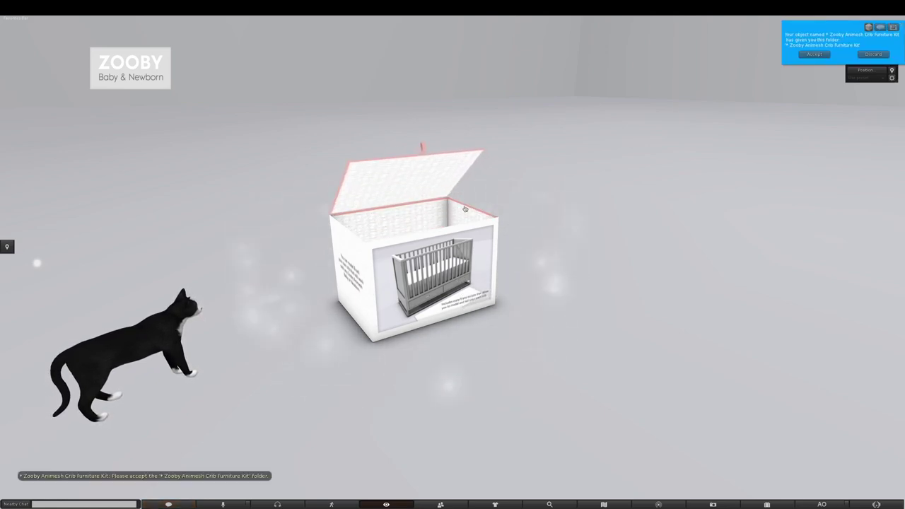
pyautogui.click(814, 54)
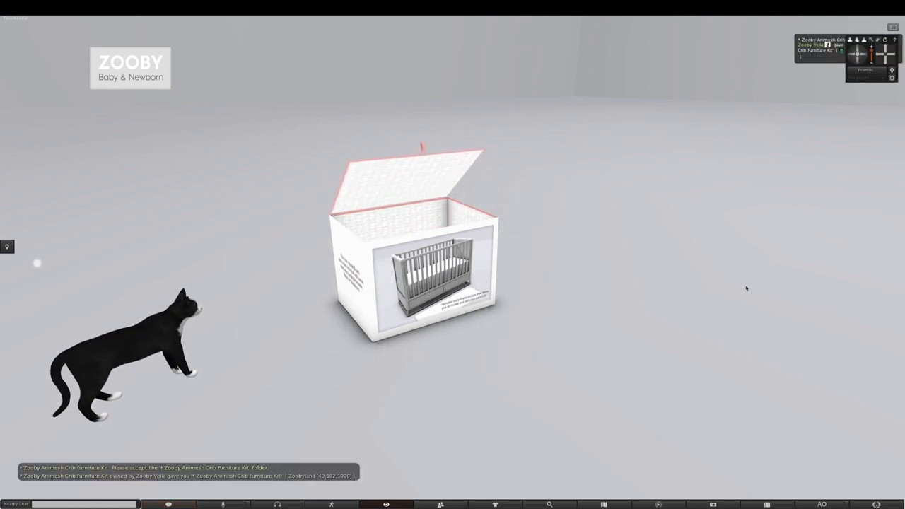
pyautogui.rightClick(438, 263)
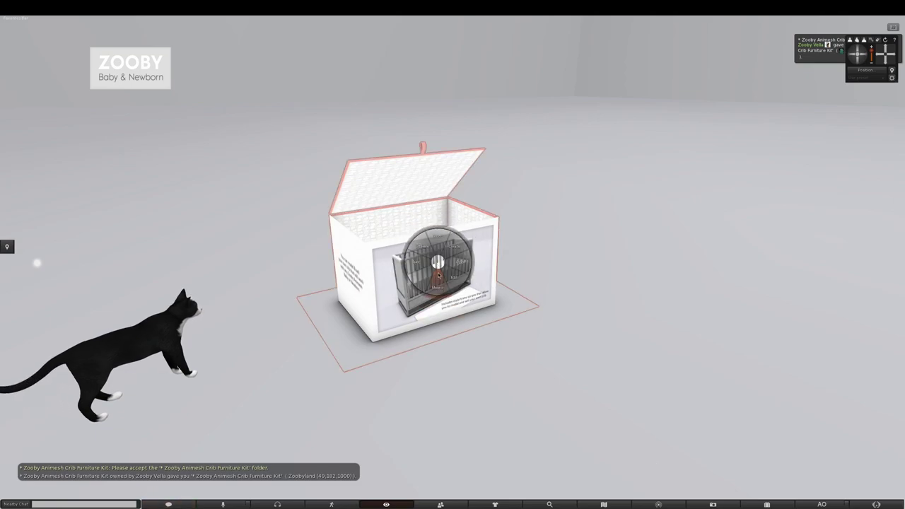
pyautogui.click(459, 263)
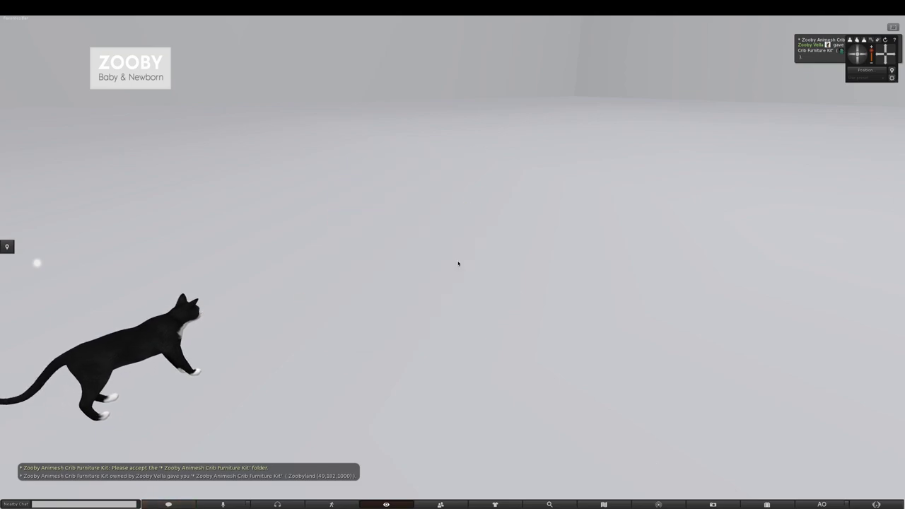
# Step: Show the recently received inventory items and expand the Zooby Animesh Crib Furniture Kit folder
pyautogui.click(767, 504)
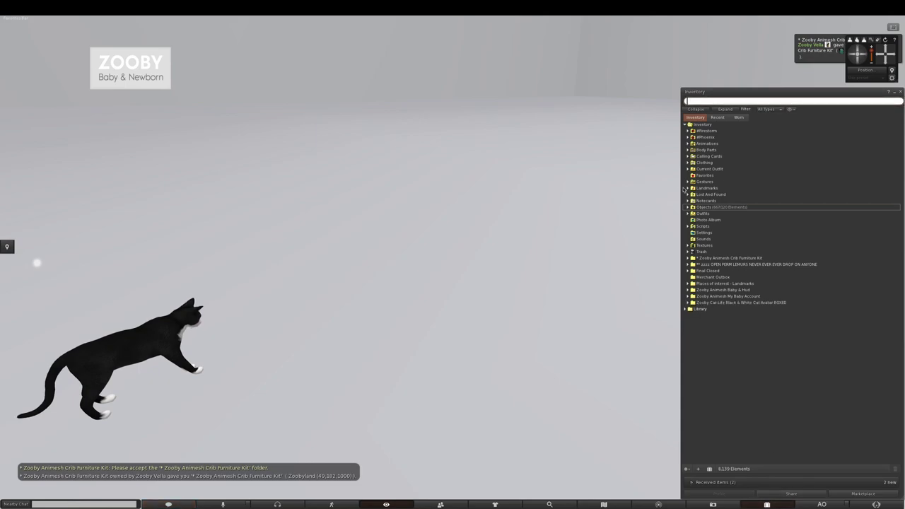
pyautogui.click(717, 117)
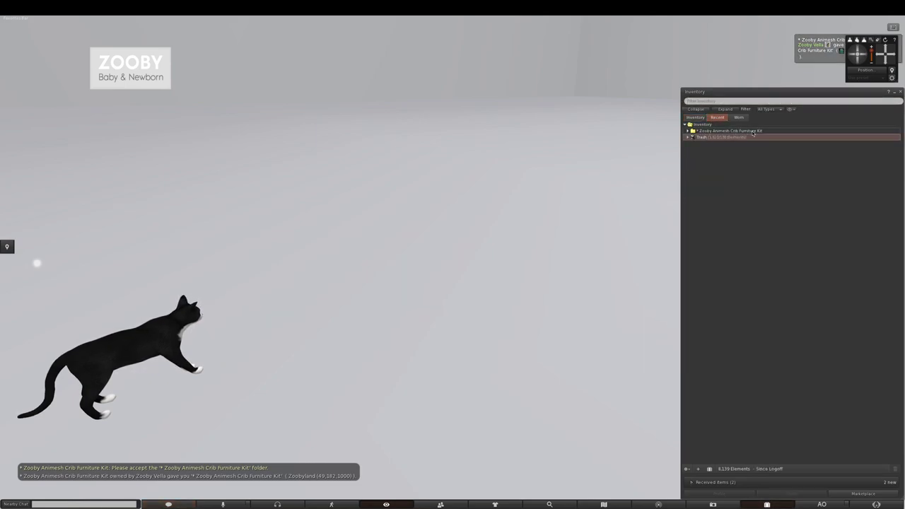
pyautogui.click(687, 131)
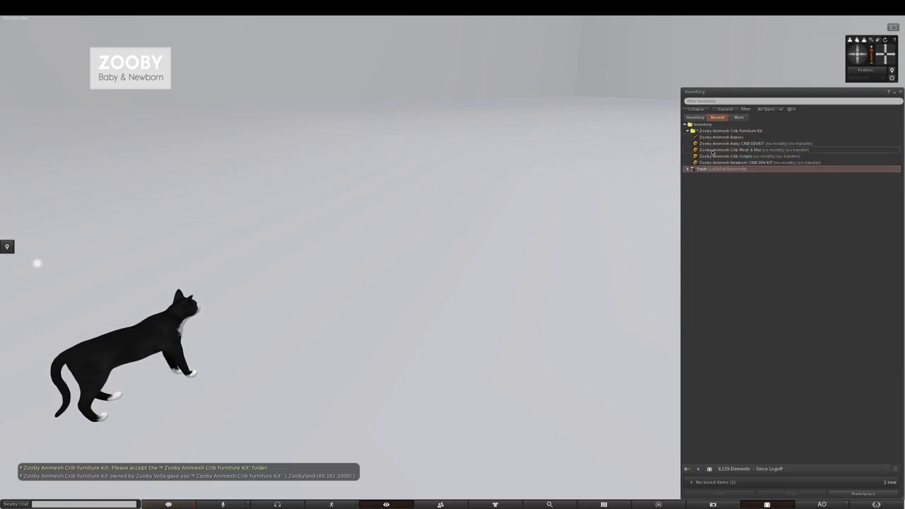
# Step: Place the Zooby Animesh Crib Mesh & Mat package on the ground and copy its contents to the inventory
pyautogui.click(716, 151)
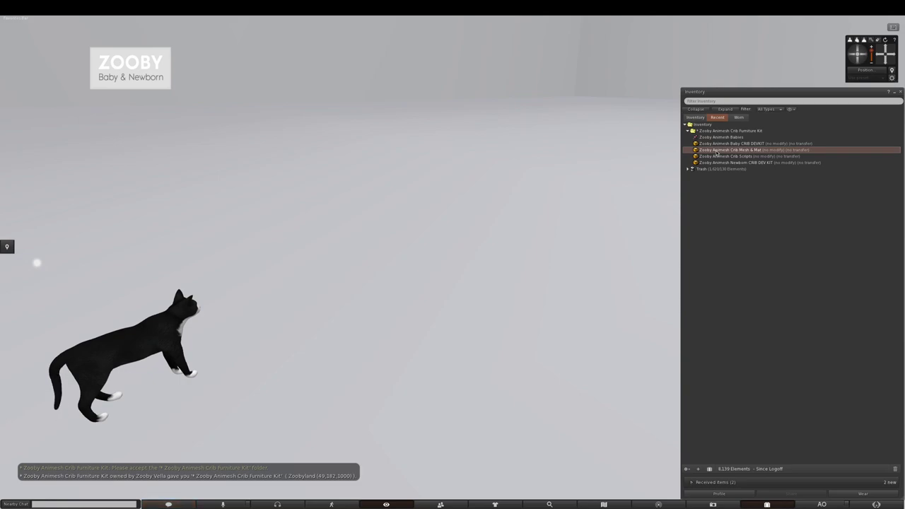
pyautogui.moveTo(716, 151); pyautogui.dragTo(423, 287)
pyautogui.click(423, 287)
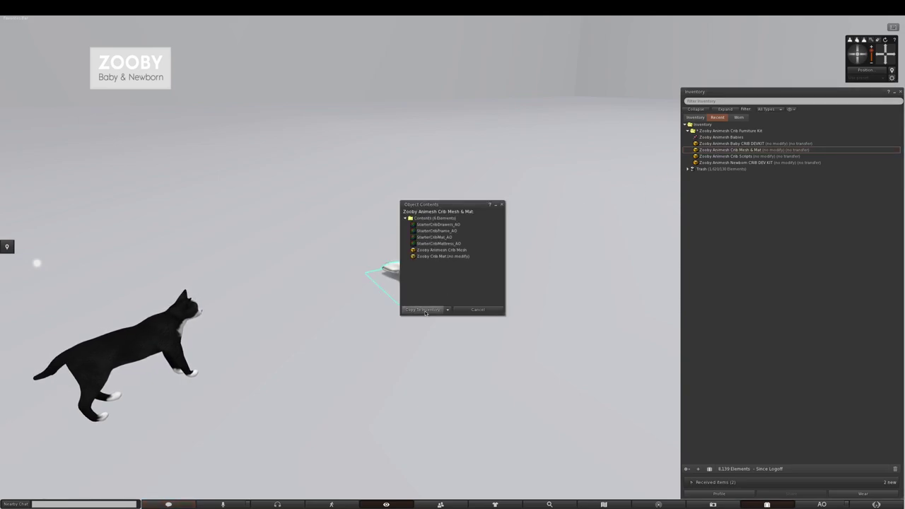
pyautogui.click(425, 312)
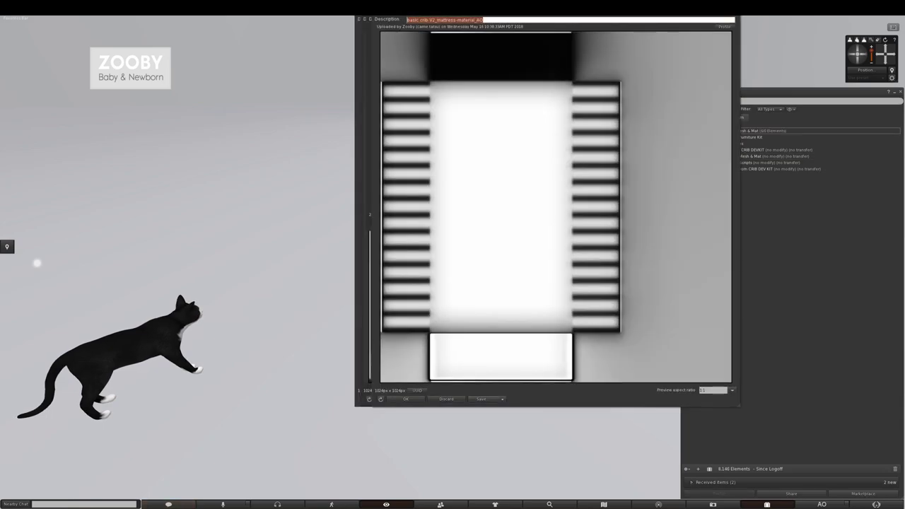
# Step: Close the texture previews and remove the Crib Mesh & Mat package from the ground
pyautogui.click(724, 12)
pyautogui.click(719, 12)
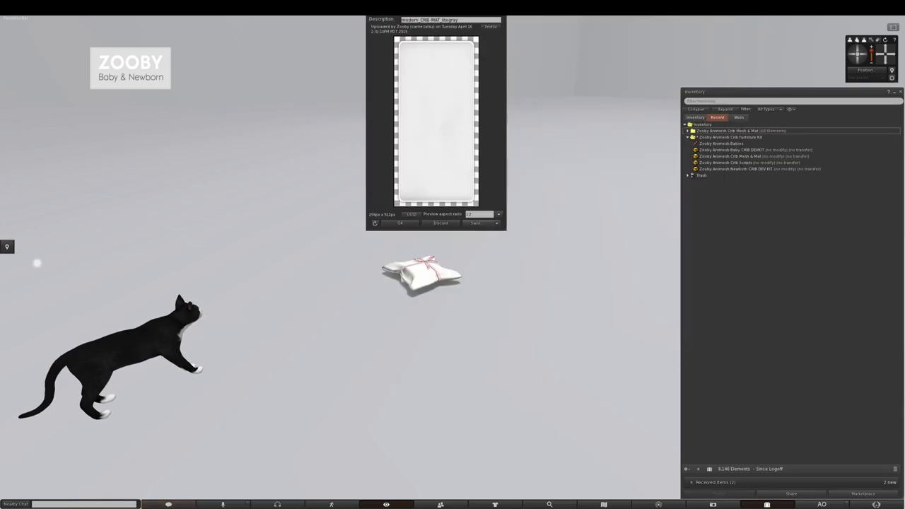
pyautogui.hotkey('ctrl', 'w')
pyautogui.rightClick(419, 264)
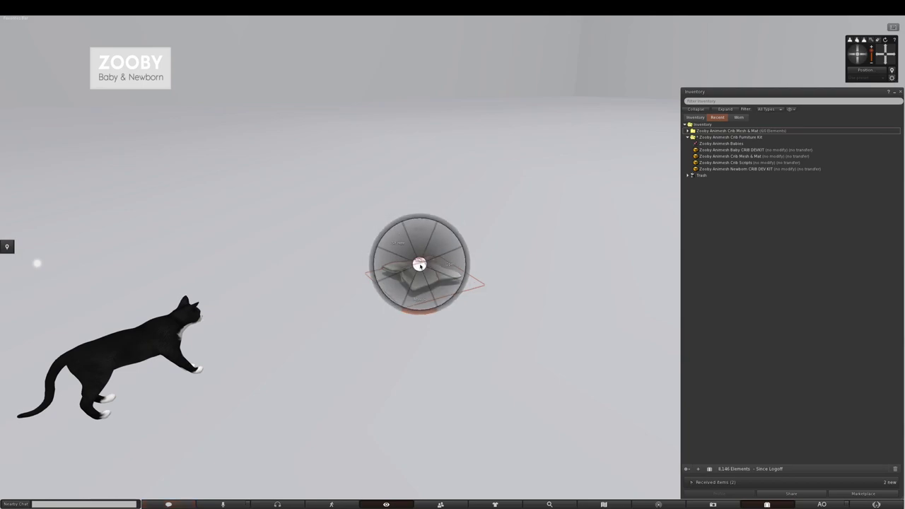
pyautogui.click(419, 283)
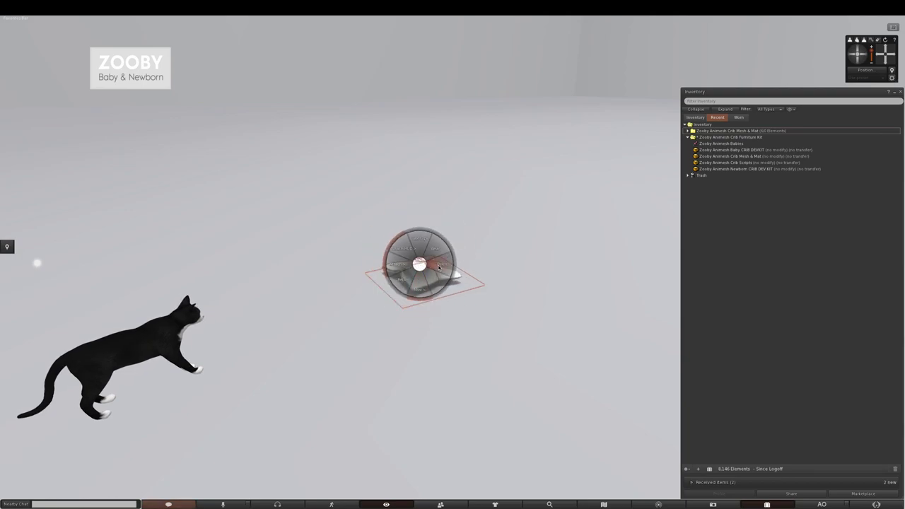
# Step: Place the Zooby Animesh Crib Scripts package, copy its contents to the inventory, and remove it from the ground
pyautogui.click(720, 164)
pyautogui.moveTo(719, 164); pyautogui.dragTo(446, 301)
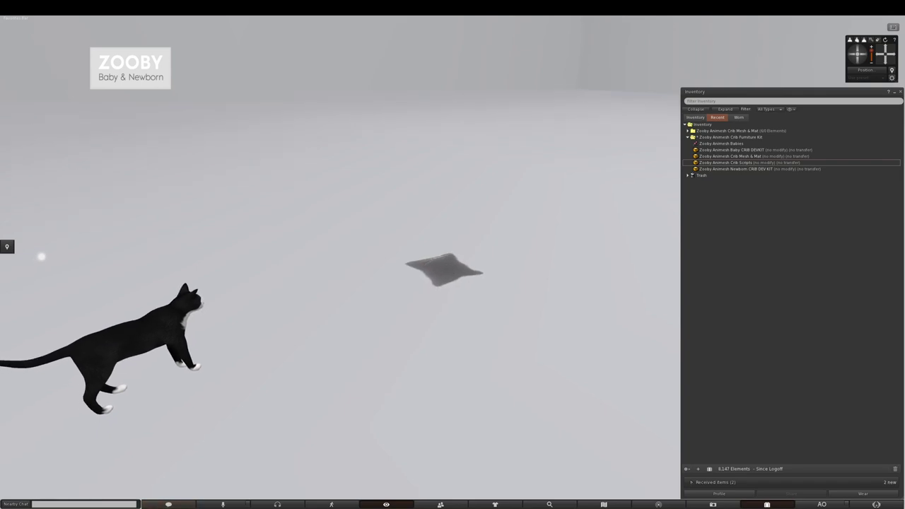
pyautogui.click(453, 258)
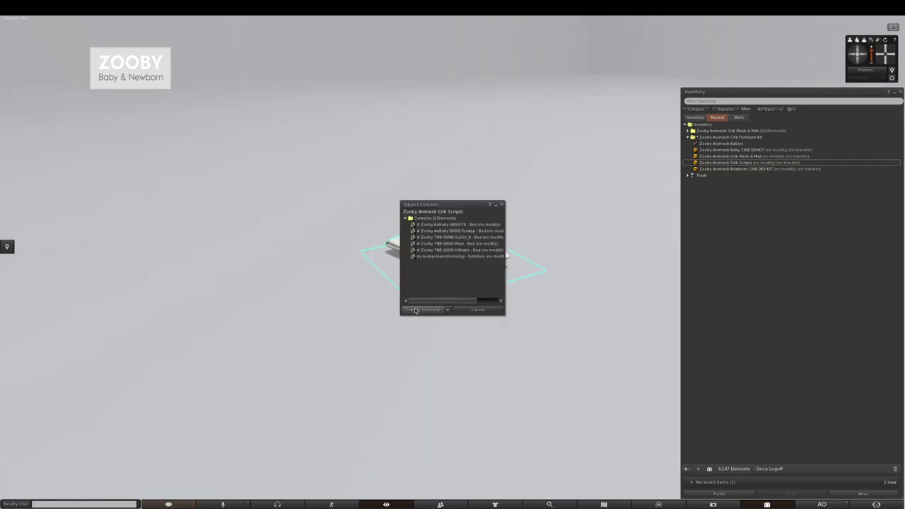
pyautogui.click(416, 309)
pyautogui.rightClick(452, 256)
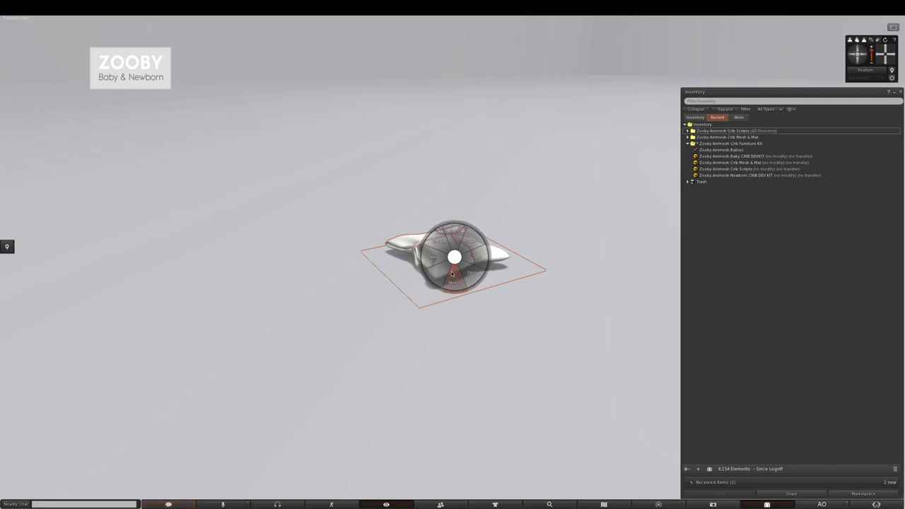
pyautogui.click(476, 259)
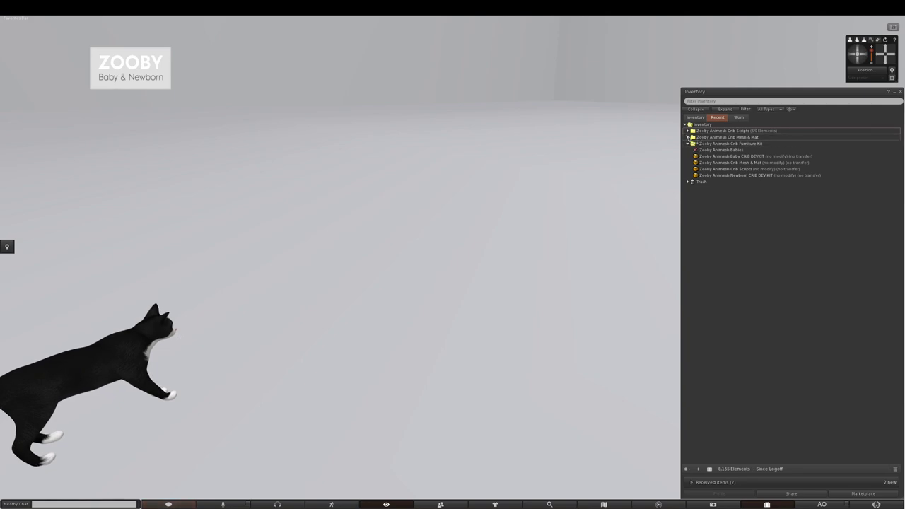
# Step: Place the Zooby Animesh Crib Mesh from the Crib Mesh & Mat folder on the ground beside the cat
pyautogui.doubleClick(725, 137)
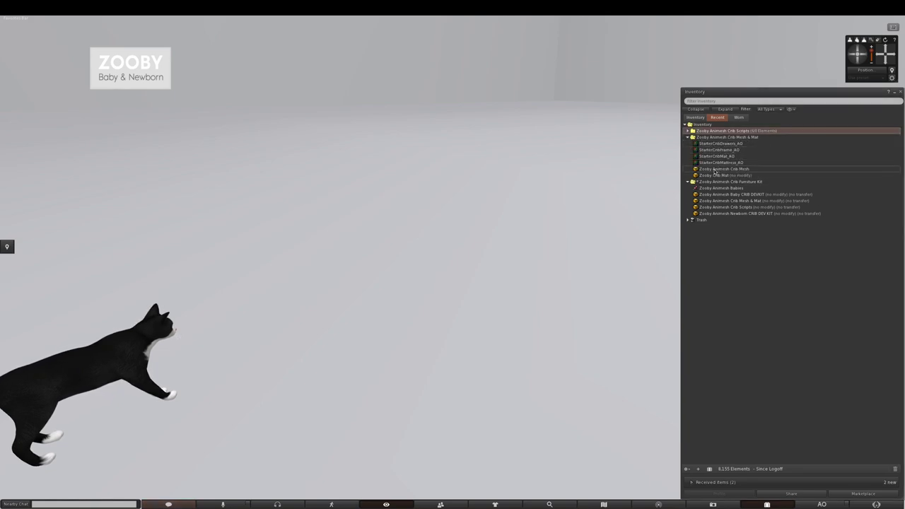
pyautogui.click(715, 170)
pyautogui.moveTo(715, 170); pyautogui.dragTo(422, 296)
pyautogui.scroll(-2, 430, 289)
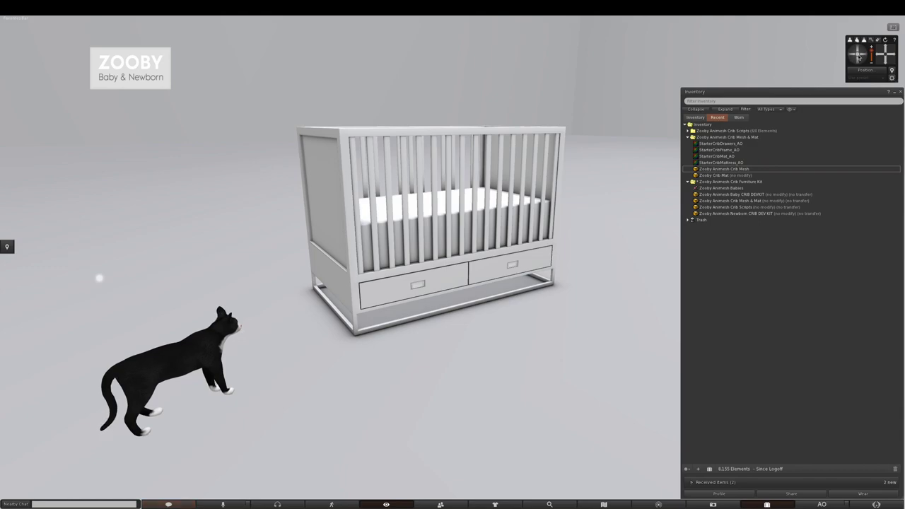
pyautogui.click(857, 49)
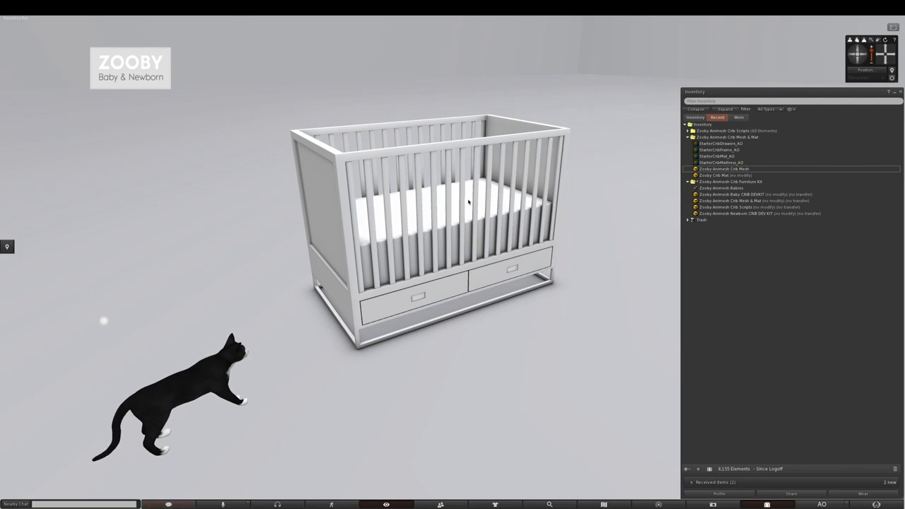
# Step: Examine the crib's position, size and rotation properties in edit mode
pyautogui.rightClick(469, 193)
pyautogui.click(478, 216)
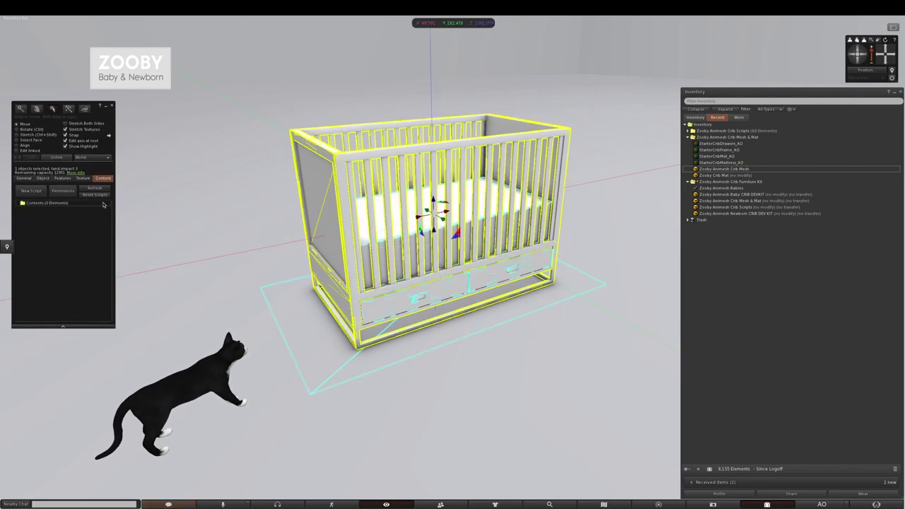
pyautogui.click(42, 177)
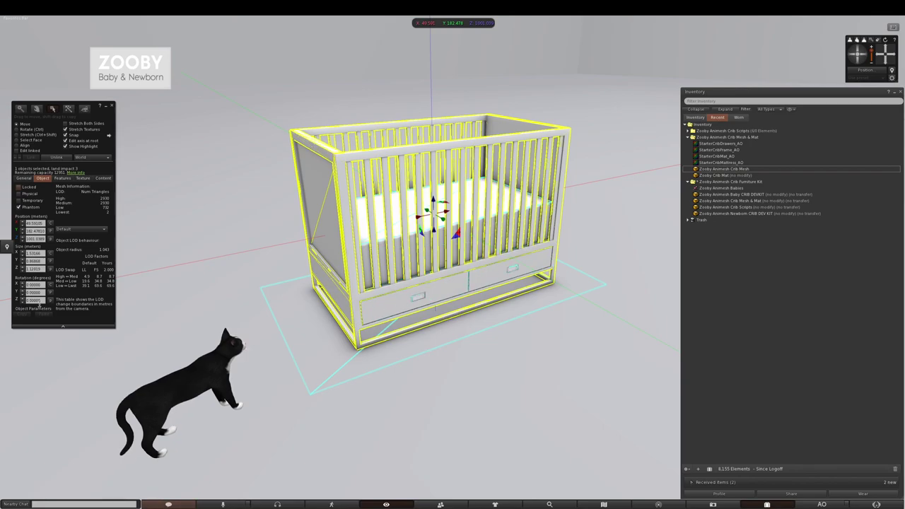
pyautogui.press('alt')
pyautogui.keyDown('alt'); pyautogui.moveTo(456, 274); pyautogui.dragTo(164, 275); pyautogui.keyUp('alt')
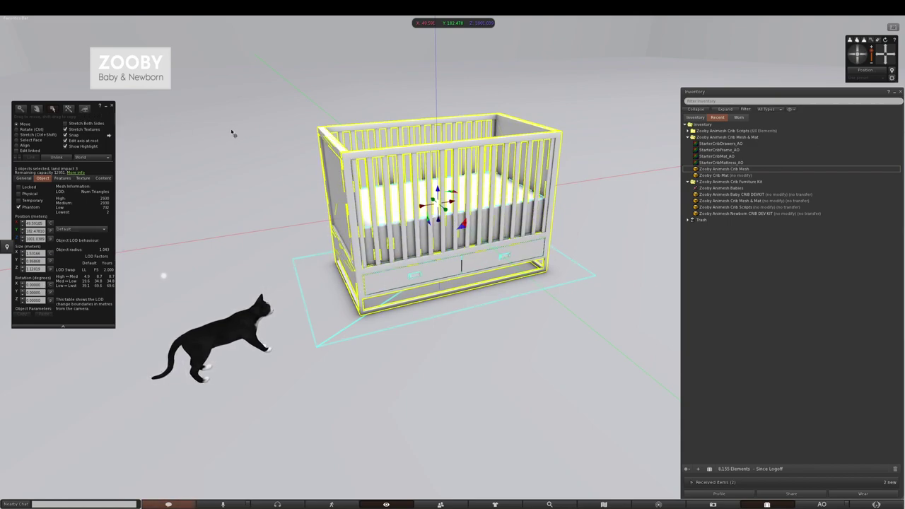
pyautogui.click(112, 106)
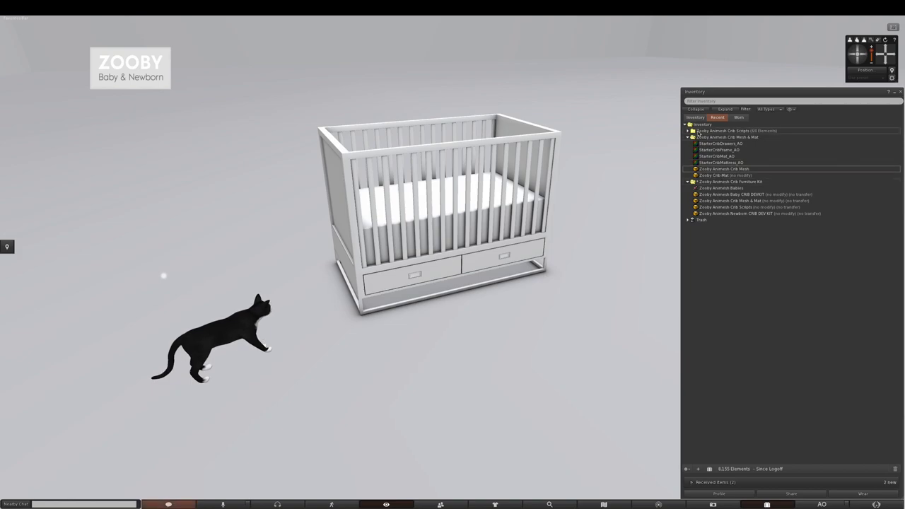
# Step: Add the five Bed scripts, from # Zooby AnBaby 04000 FX to # Zooby TNB 10000 HShake, to the crib's contents
pyautogui.rightClick(490, 202)
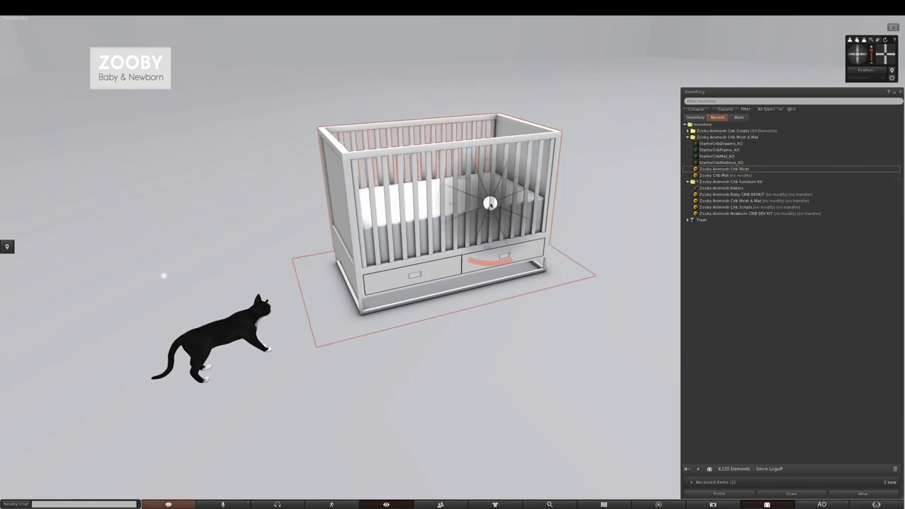
pyautogui.click(509, 220)
pyautogui.click(103, 177)
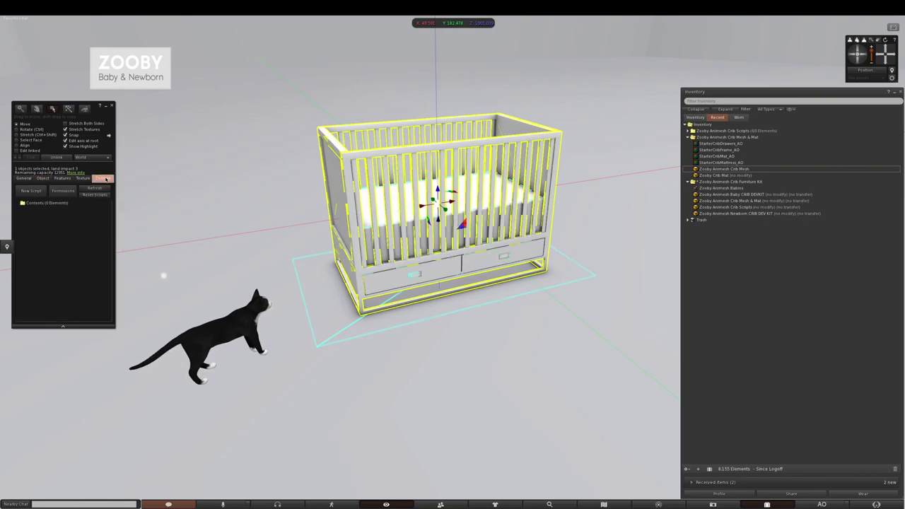
pyautogui.click(688, 131)
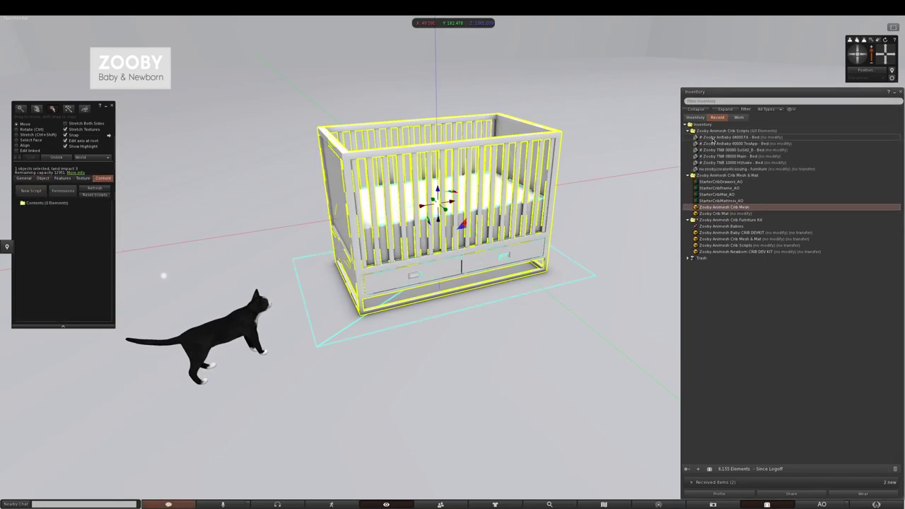
pyautogui.click(715, 140)
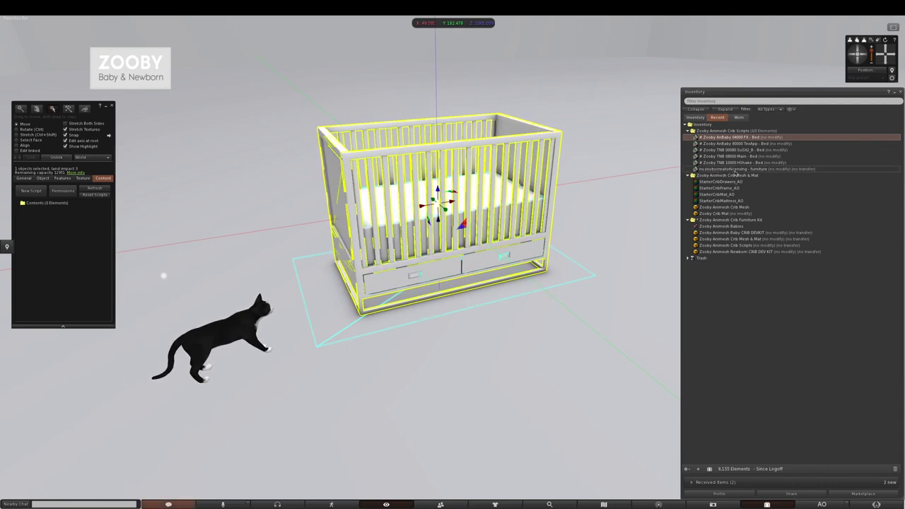
pyautogui.keyDown('shift'); pyautogui.click(737, 163); pyautogui.keyUp('shift')
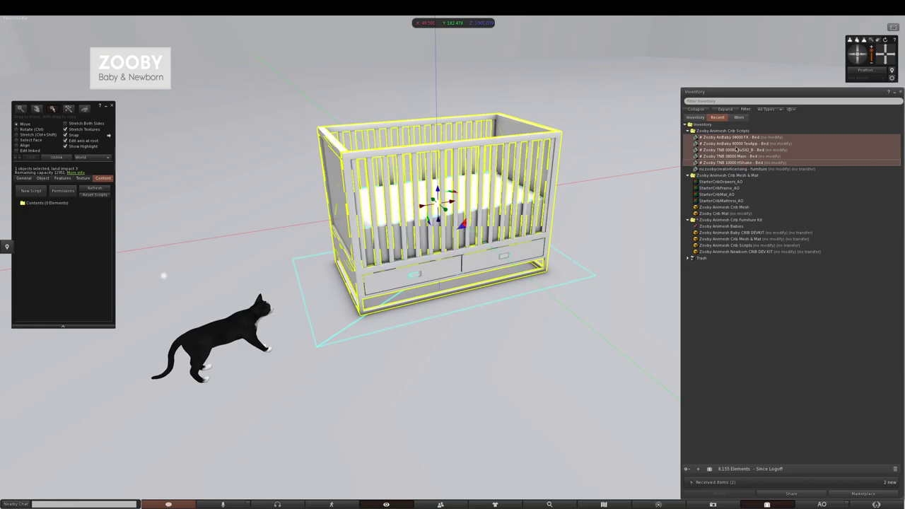
pyautogui.moveTo(734, 146); pyautogui.dragTo(190, 275)
pyautogui.moveTo(83, 260); pyautogui.dragTo(82, 258)
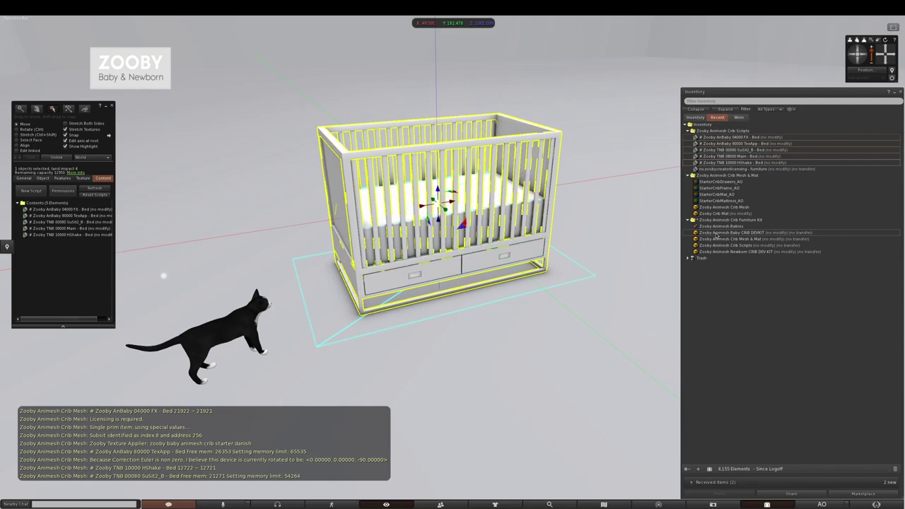
# Step: Place the Zooby Animesh Baby CRIB DEVKIT and the Newborn CRIB DEV KIT on the ground in front of the crib
pyautogui.moveTo(717, 233); pyautogui.dragTo(442, 384)
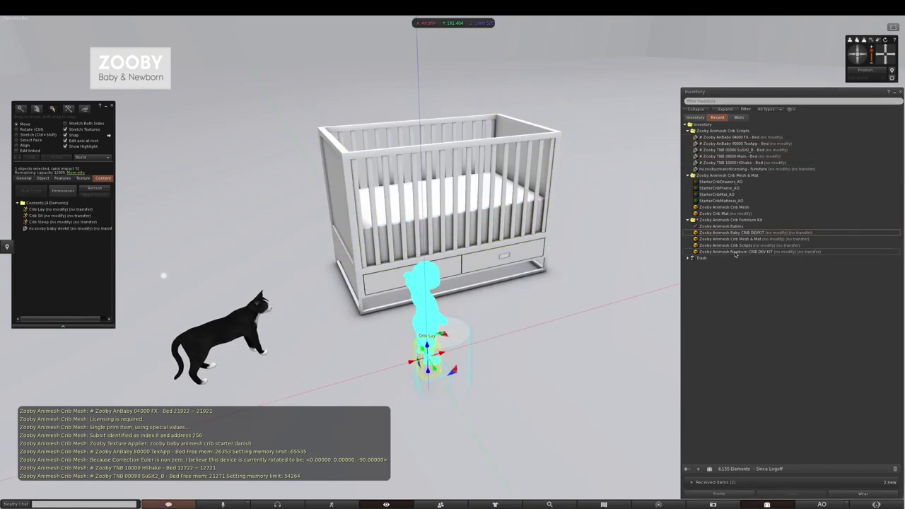
pyautogui.moveTo(735, 253); pyautogui.dragTo(674, 286)
pyautogui.moveTo(543, 337); pyautogui.dragTo(539, 332)
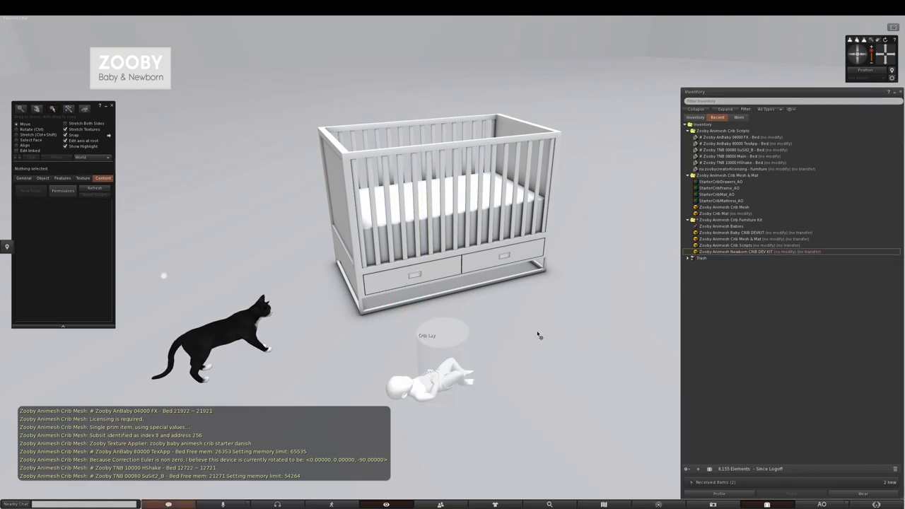
pyautogui.click(111, 107)
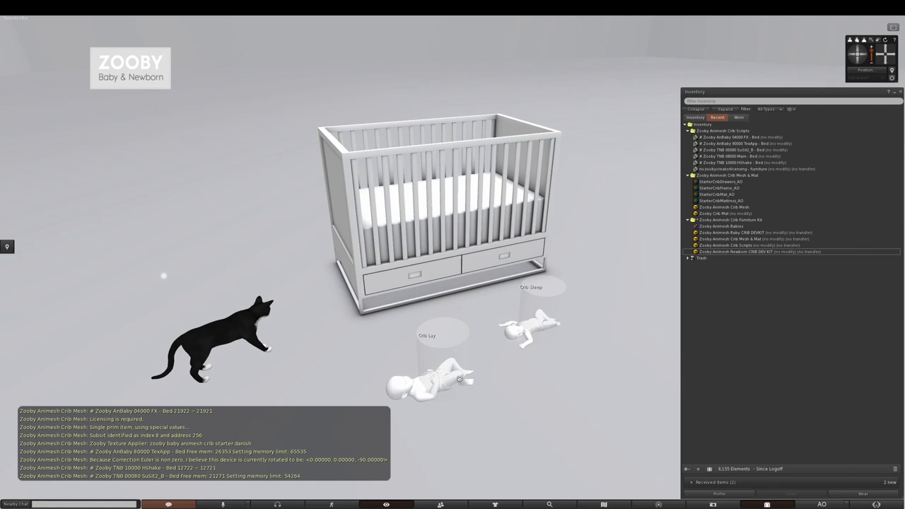
pyautogui.moveTo(465, 258)
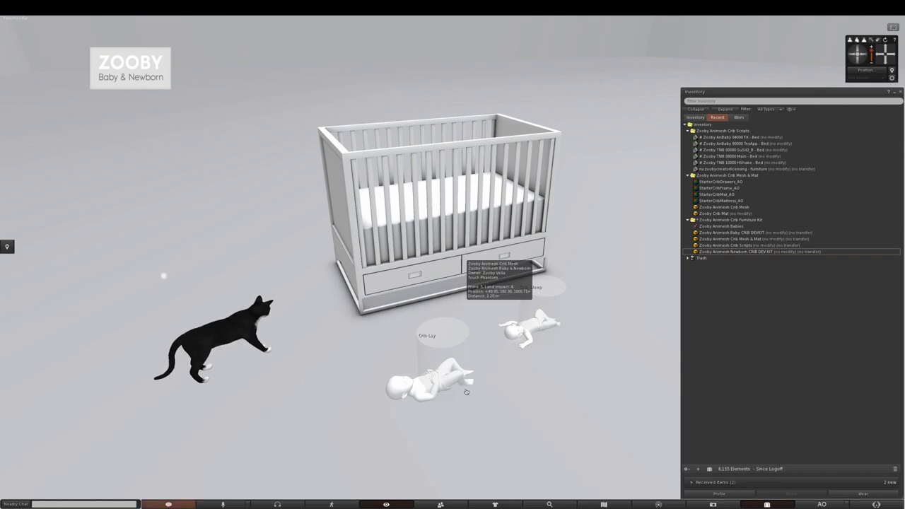
# Step: Add the zoobycreatorlicensing - furniture script to the crib's contents alongside the Bed scripts
pyautogui.moveTo(458, 388)
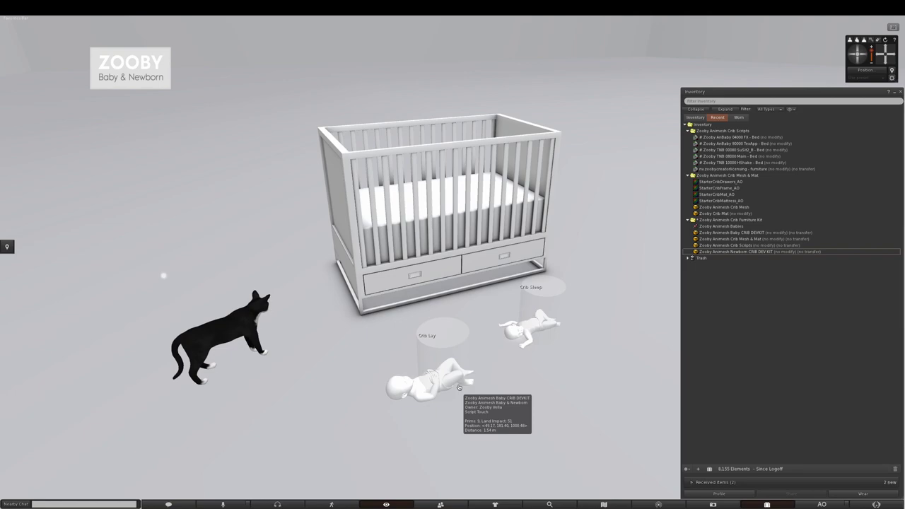
pyautogui.rightClick(469, 232)
pyautogui.click(480, 242)
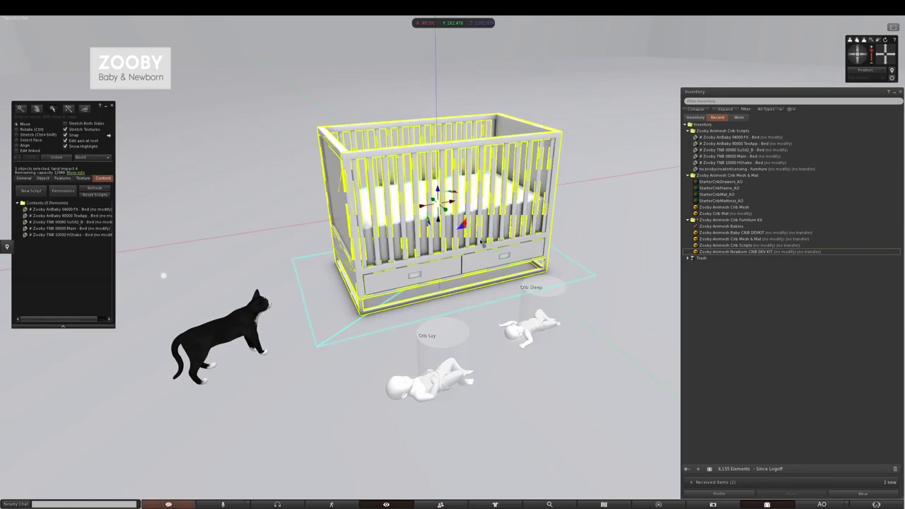
pyautogui.click(714, 170)
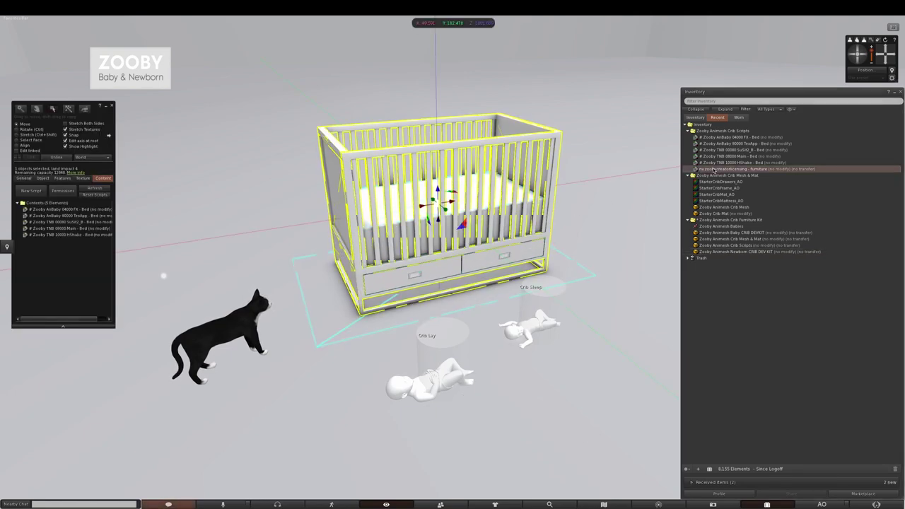
pyautogui.moveTo(714, 169); pyautogui.dragTo(171, 290)
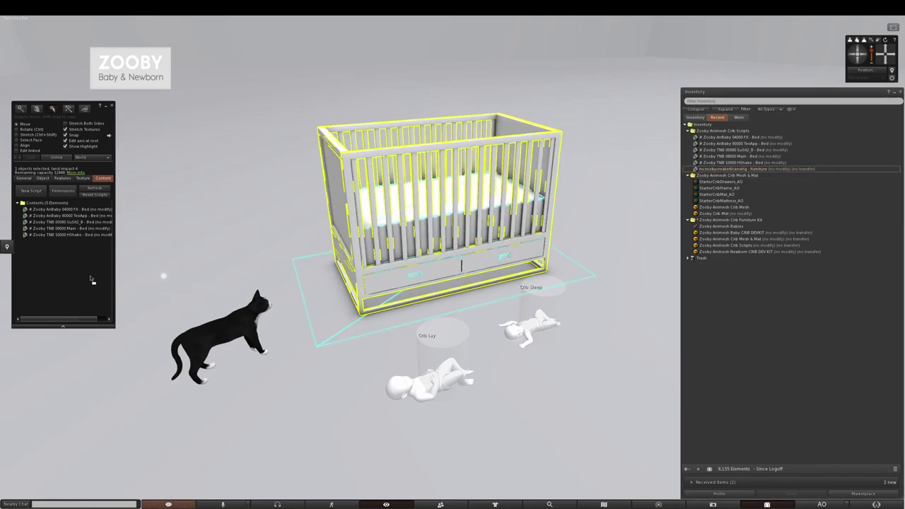
pyautogui.moveTo(91, 279); pyautogui.dragTo(91, 280)
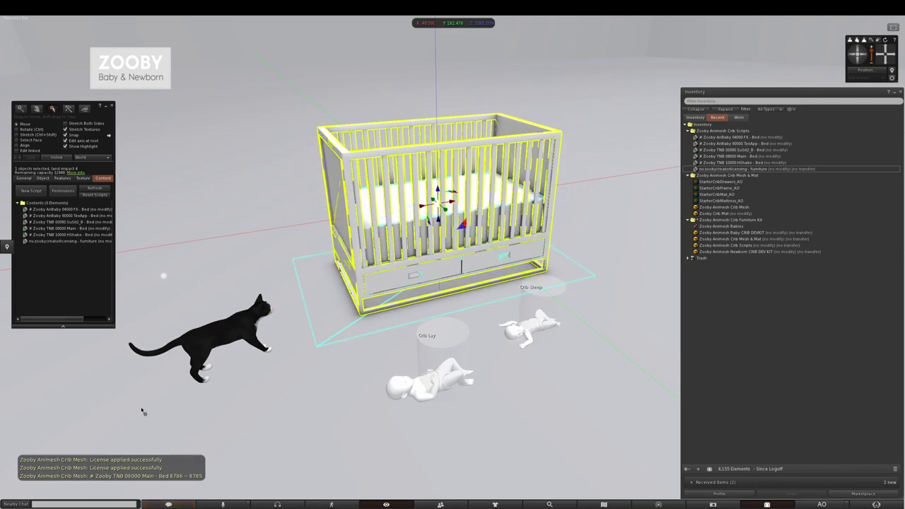
pyautogui.click(111, 106)
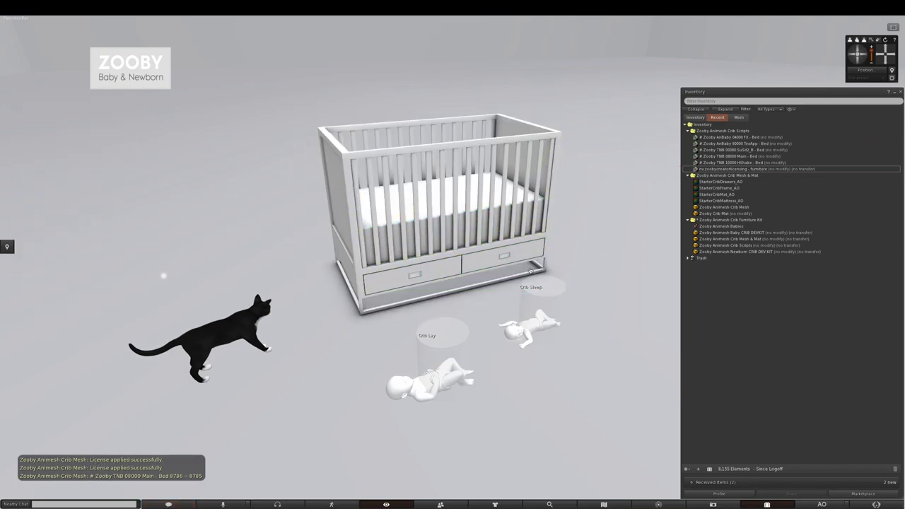
# Step: Lower the crib vertically toward the ground and bring up its object properties
pyautogui.rightClick(471, 226)
pyautogui.click(482, 237)
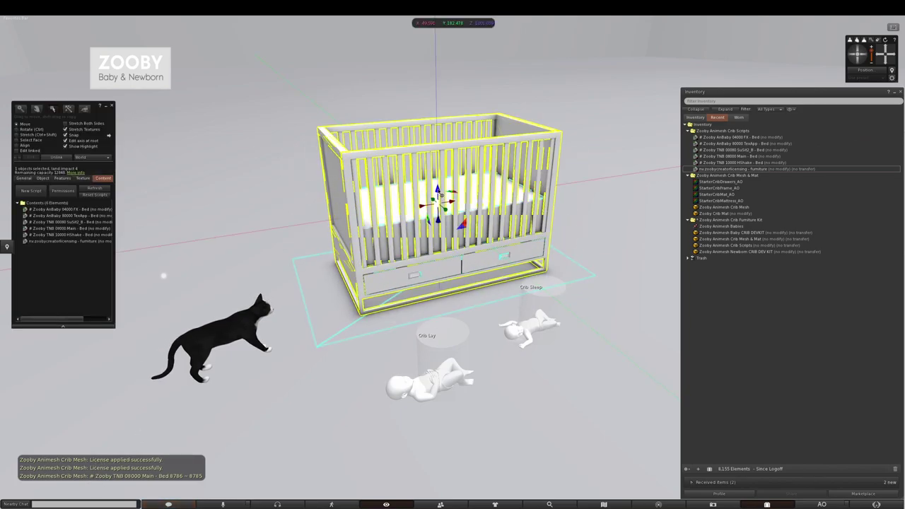
pyautogui.moveTo(440, 194); pyautogui.dragTo(439, 226)
pyautogui.click(42, 178)
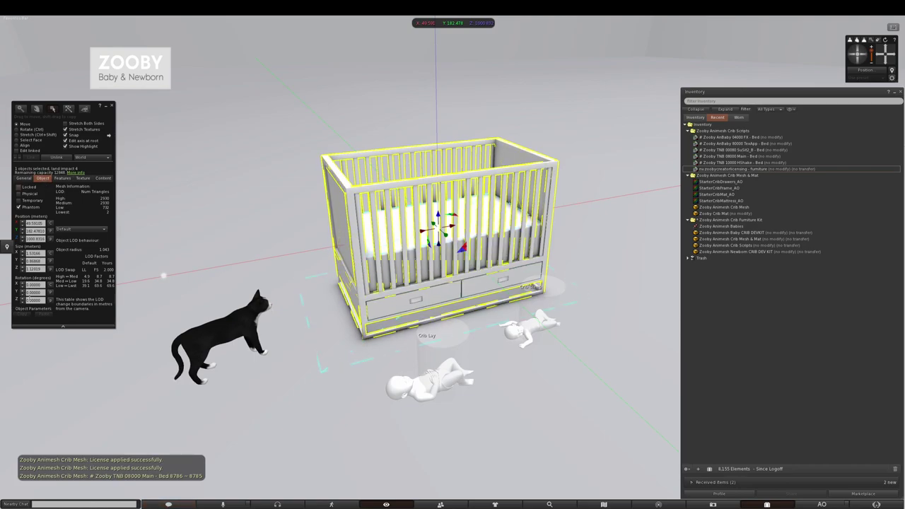
# Step: Move the newborn dev kit from in front of the crib to beside its far end, and close editing and the inventory
pyautogui.click(528, 327)
pyautogui.moveTo(532, 311); pyautogui.dragTo(593, 257)
pyautogui.click(112, 105)
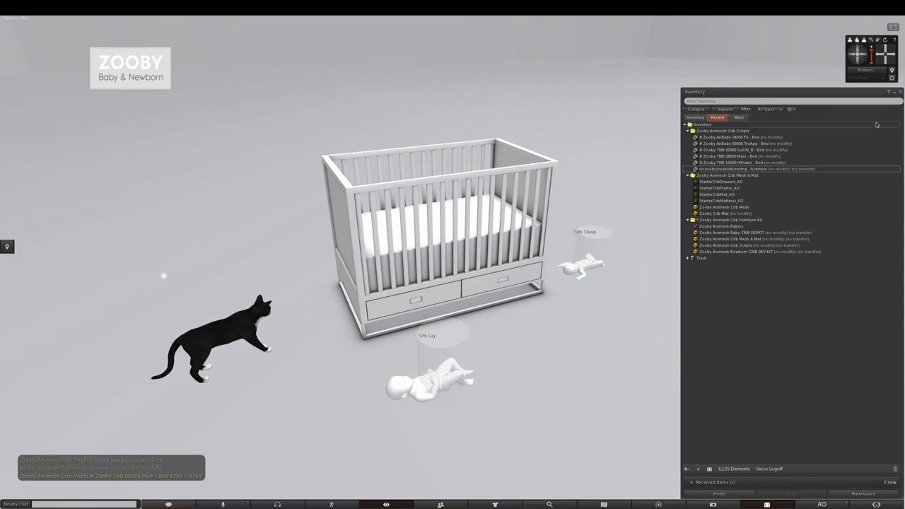
pyautogui.click(899, 92)
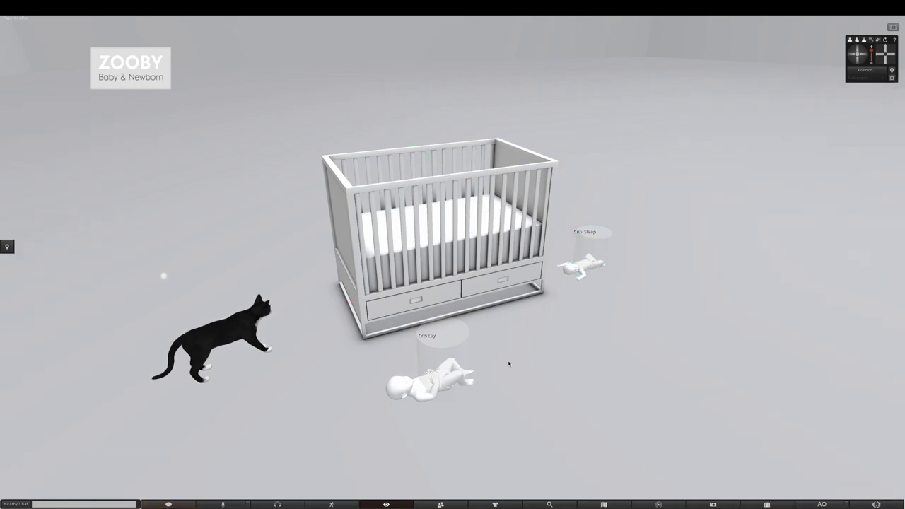
# Step: Switch the baby dev kit from the Crib Lay to the Crib Sit animation and dismiss its menu
pyautogui.click(443, 379)
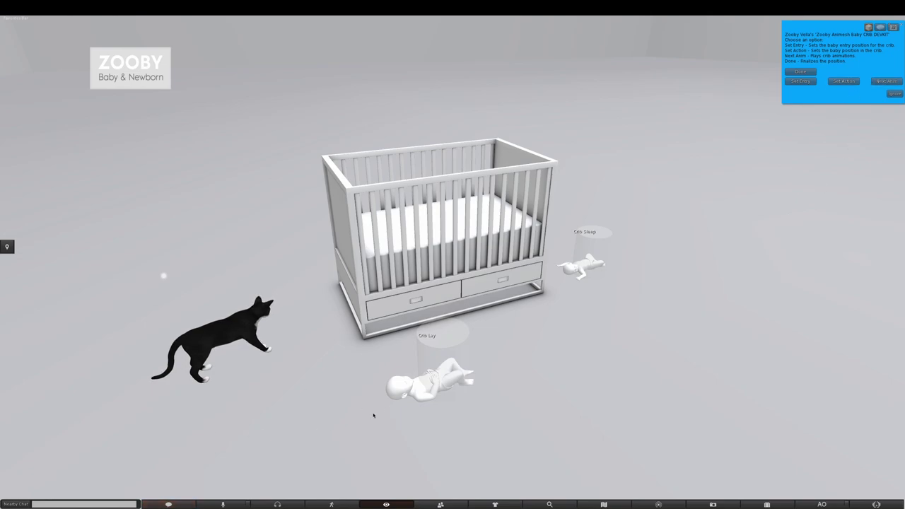
pyautogui.click(883, 82)
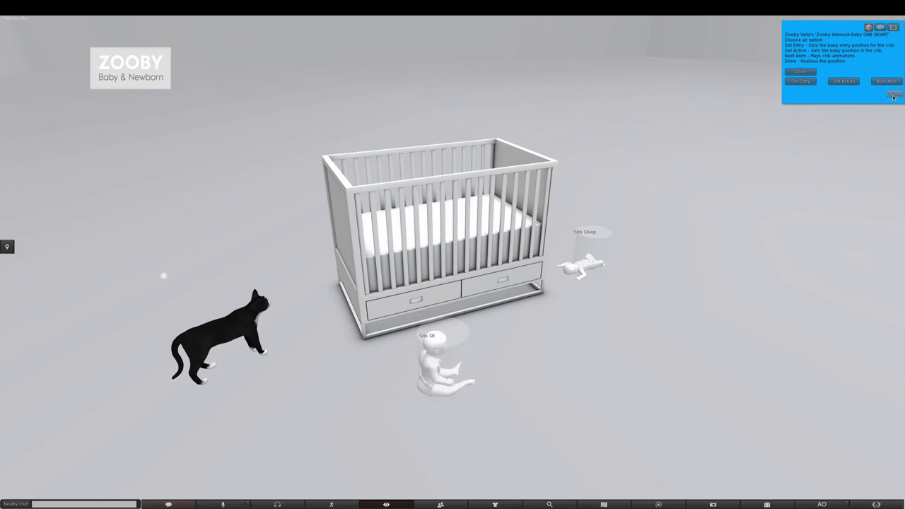
pyautogui.click(894, 95)
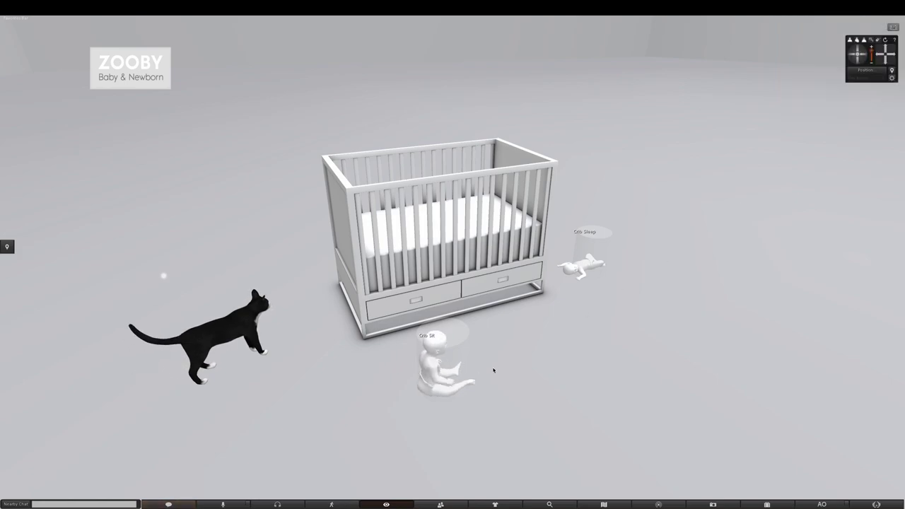
# Step: Rotate the baby dev kit to 90° about Z so it faces the crib, and position it close in front of the drawers
pyautogui.rightClick(431, 373)
pyautogui.click(448, 382)
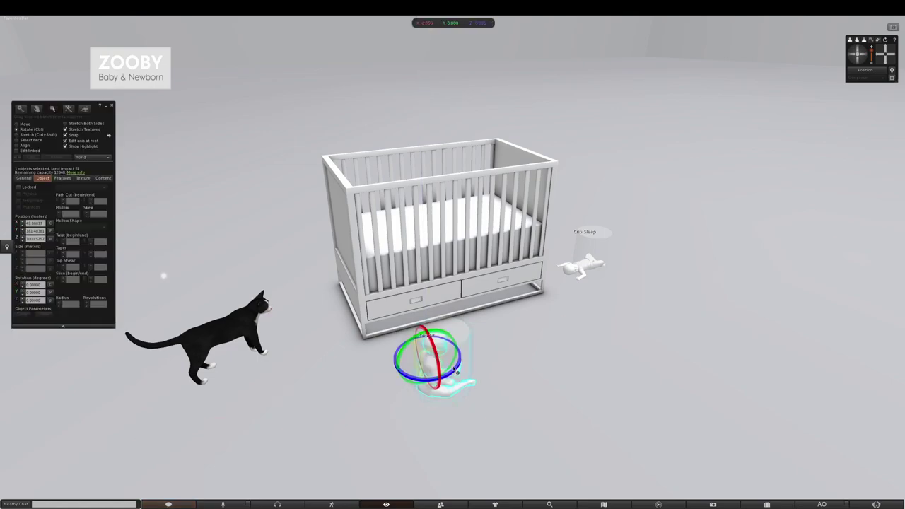
pyautogui.keyDown('ctrl'); pyautogui.moveTo(455, 371); pyautogui.dragTo(505, 344); pyautogui.keyUp('ctrl')
pyautogui.moveTo(434, 369); pyautogui.dragTo(450, 249)
pyautogui.moveTo(442, 199); pyautogui.dragTo(443, 197)
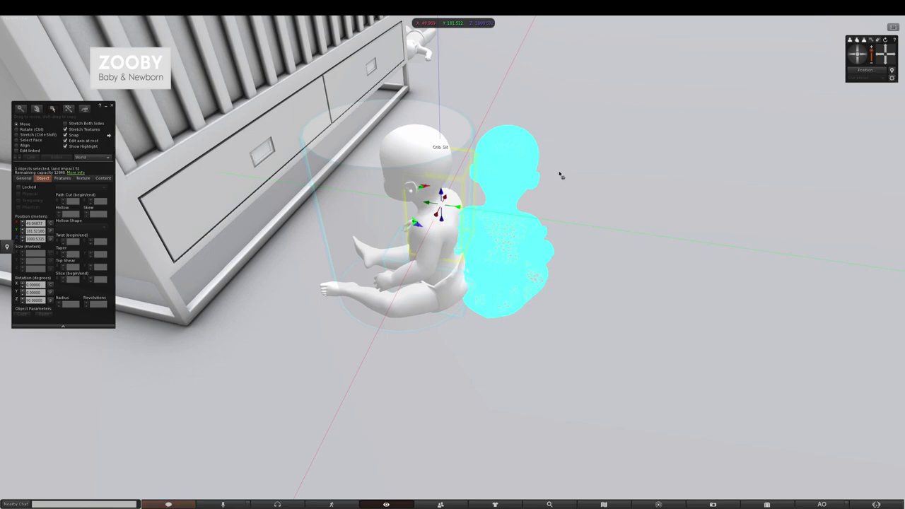
pyautogui.keyDown('alt'); pyautogui.moveTo(499, 205); pyautogui.dragTo(389, 262); pyautogui.keyUp('alt')
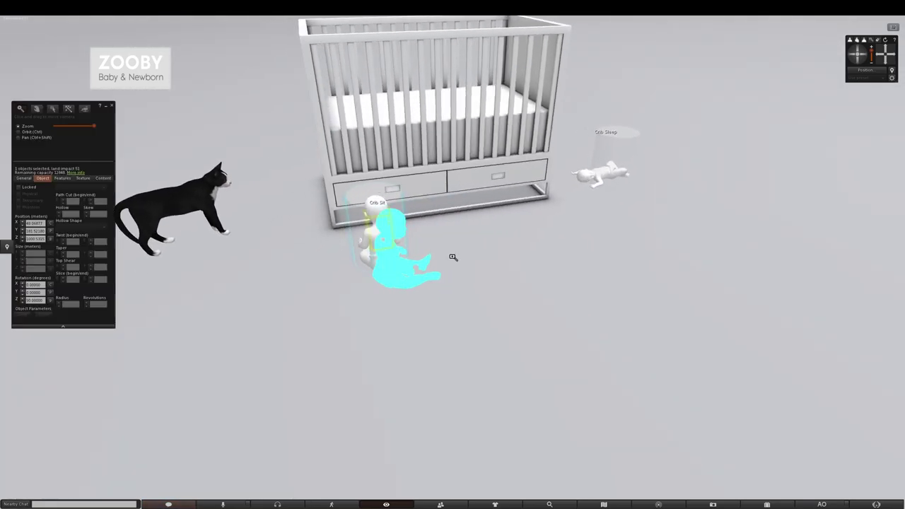
pyautogui.moveTo(385, 238); pyautogui.dragTo(387, 243)
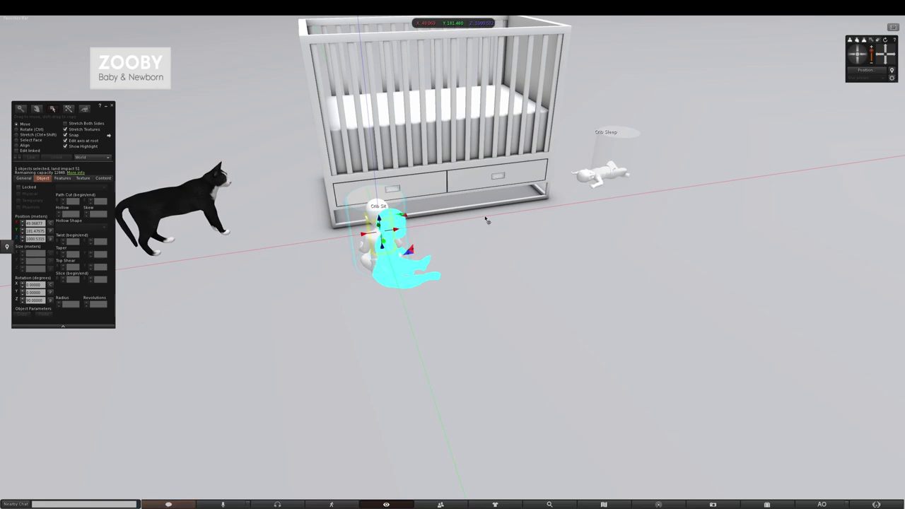
pyautogui.click(111, 107)
# Step: Save the baby dev kit's current placement as the baby entry position for the crib
pyautogui.click(381, 248)
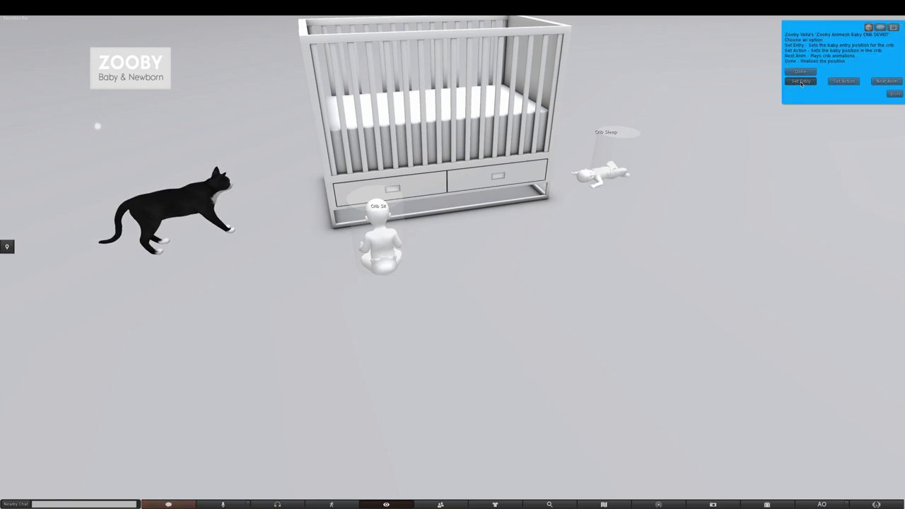
pyautogui.click(801, 81)
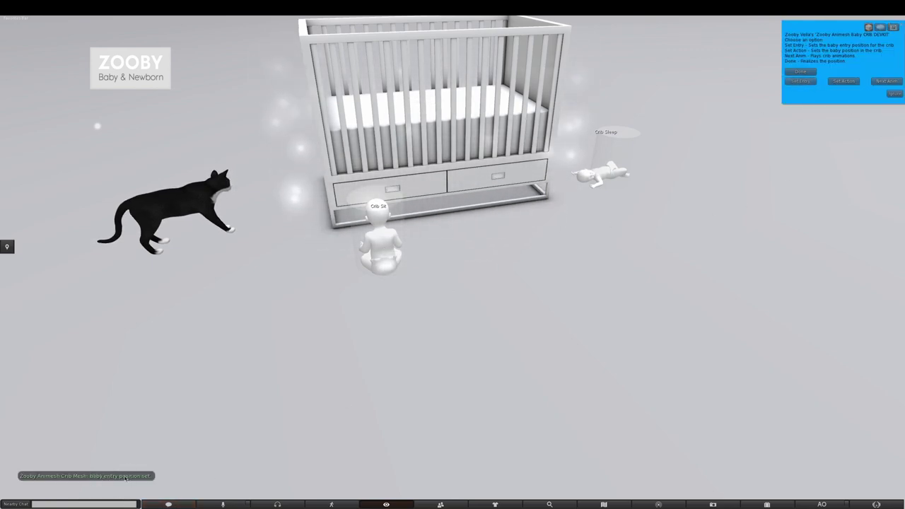
pyautogui.keyDown('alt'); pyautogui.click(433, 152); pyautogui.keyUp('alt')
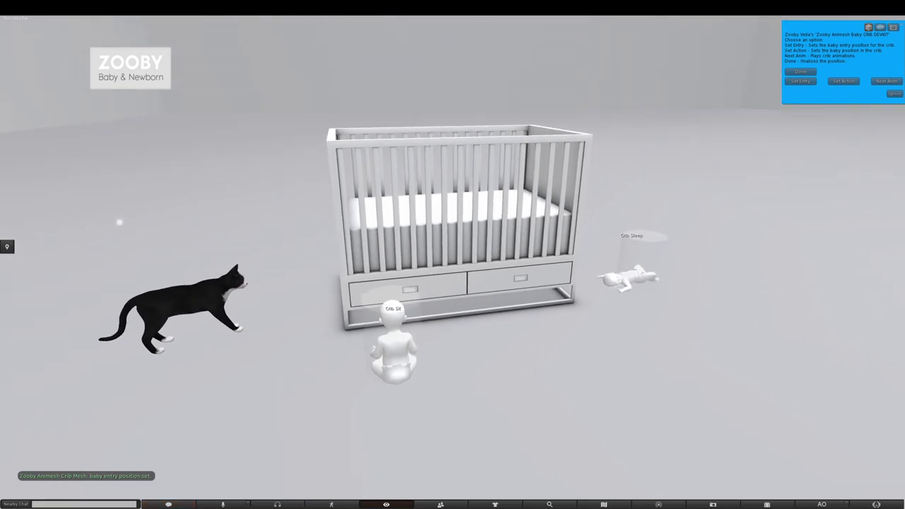
# Step: Cycle the baby dev kit's animation through Crib Sleep to Crib Lay
pyautogui.click(885, 80)
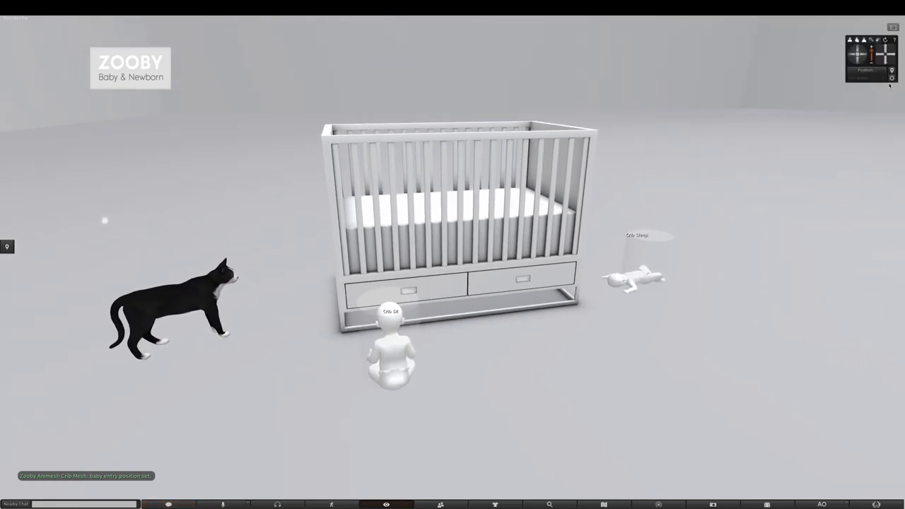
pyautogui.click(857, 48)
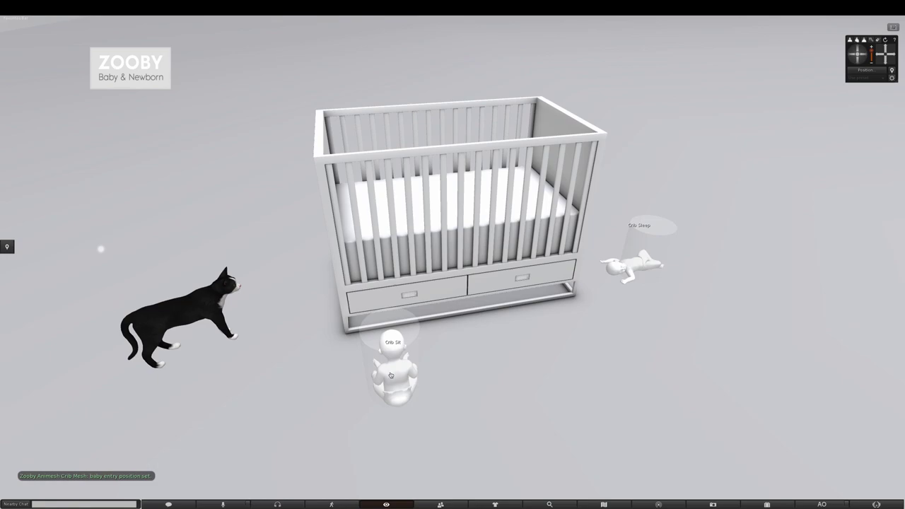
pyautogui.click(390, 375)
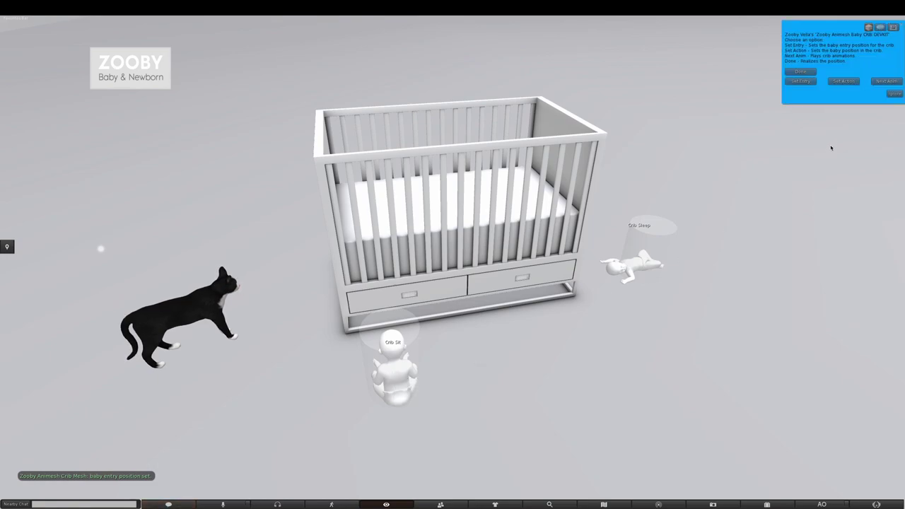
pyautogui.click(887, 81)
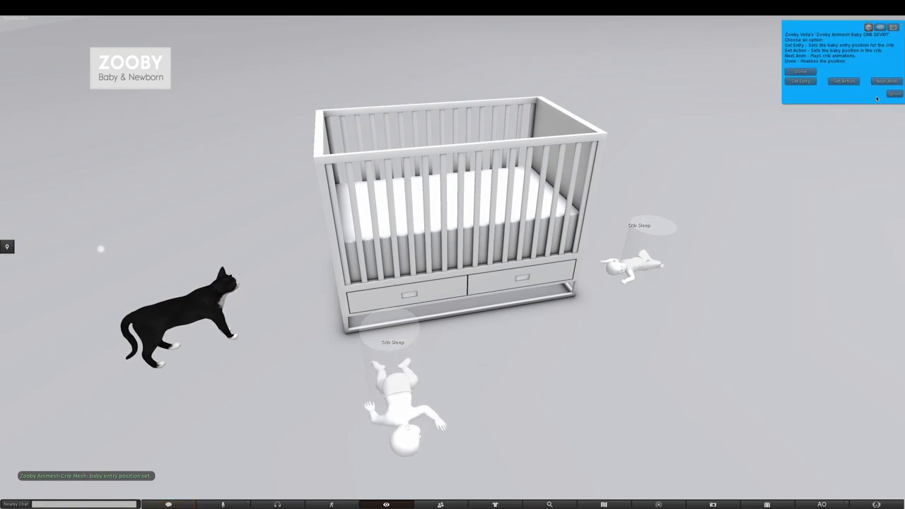
pyautogui.click(888, 81)
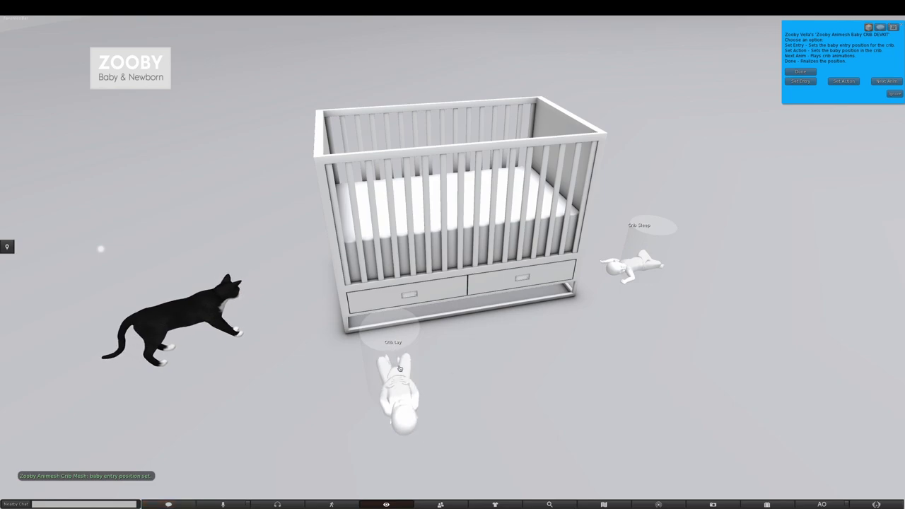
# Step: Rotate the baby dev kit back to 0° about Z and move it onto the crib mattress
pyautogui.rightClick(396, 388)
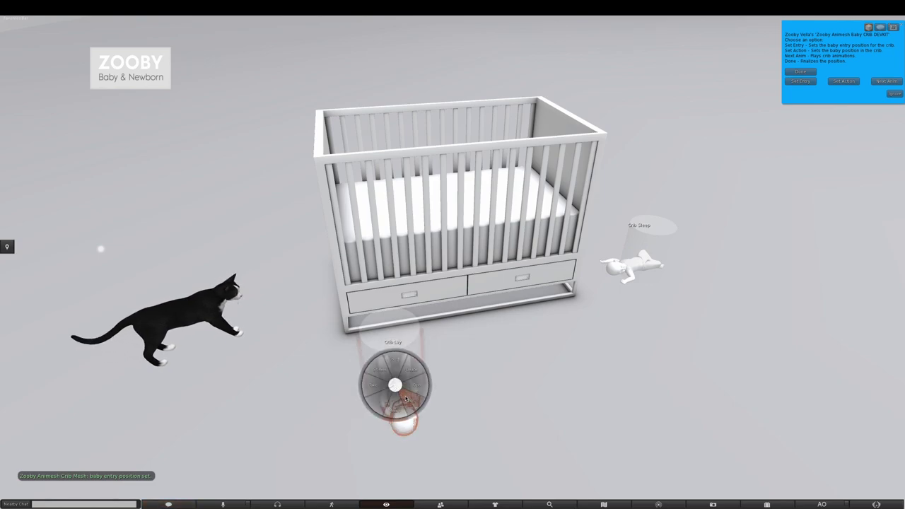
pyautogui.click(404, 418)
pyautogui.moveTo(427, 377); pyautogui.dragTo(408, 440)
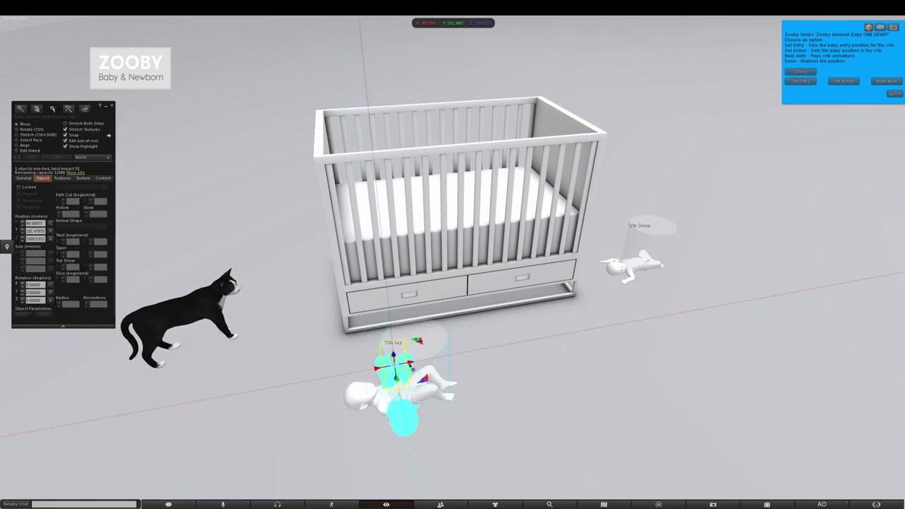
pyautogui.moveTo(412, 366); pyautogui.dragTo(442, 151)
pyautogui.keyDown('alt'); pyautogui.moveTo(453, 212); pyautogui.dragTo(407, 181); pyautogui.keyUp('alt')
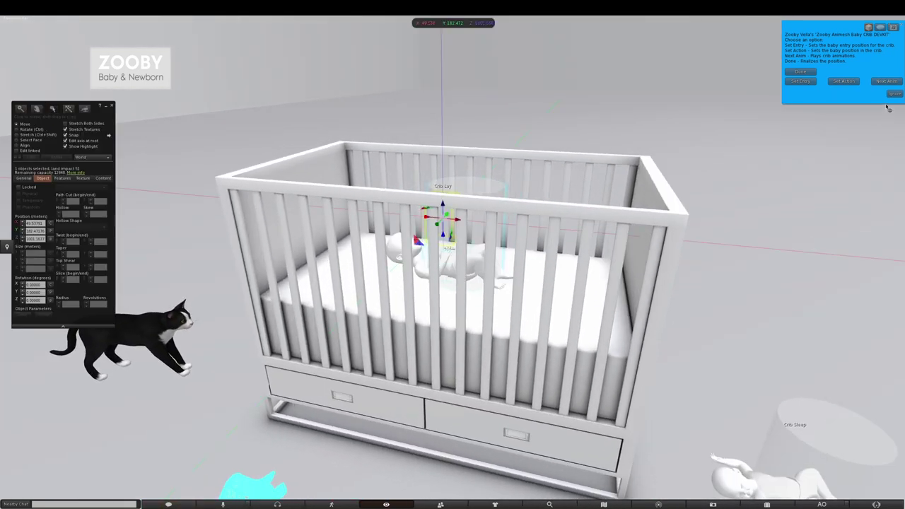
# Step: Dismiss the dev kit menu and fine-tune the lying baby's position on the mattress
pyautogui.click(891, 94)
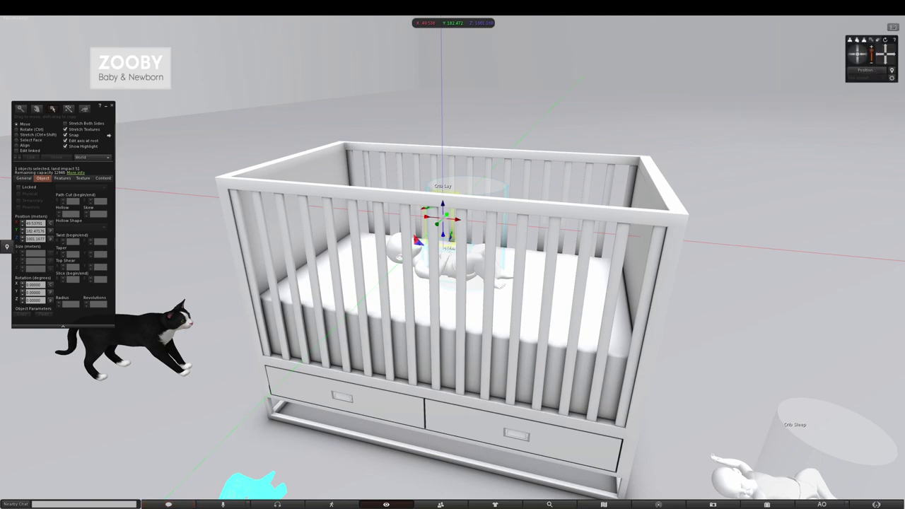
pyautogui.click(860, 51)
pyautogui.keyDown('alt'); pyautogui.moveTo(484, 228); pyautogui.dragTo(422, 283); pyautogui.keyUp('alt')
pyautogui.moveTo(362, 274)
pyautogui.mouseDown()
pyautogui.moveTo(358, 289)
pyautogui.moveTo(353, 269)
pyautogui.mouseUp()
pyautogui.click(857, 61)
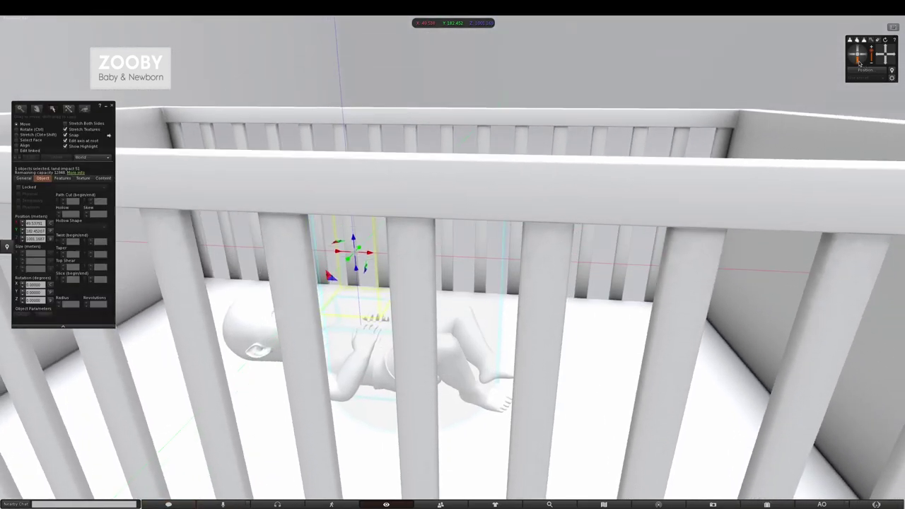
pyautogui.keyDown('alt'); pyautogui.moveTo(389, 395); pyautogui.dragTo(454, 254); pyautogui.keyUp('alt')
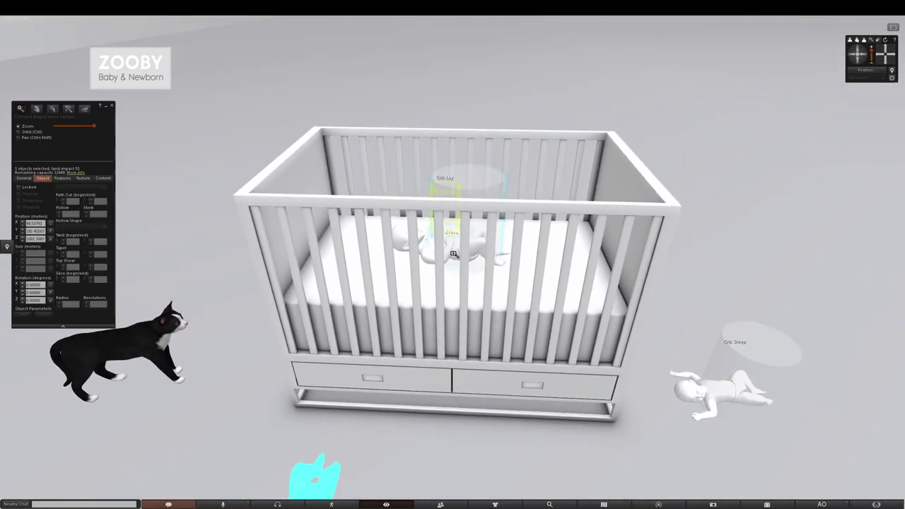
pyautogui.click(112, 108)
# Step: Save the baby's placement on the mattress as its action position and finalize the baby positions
pyautogui.click(483, 190)
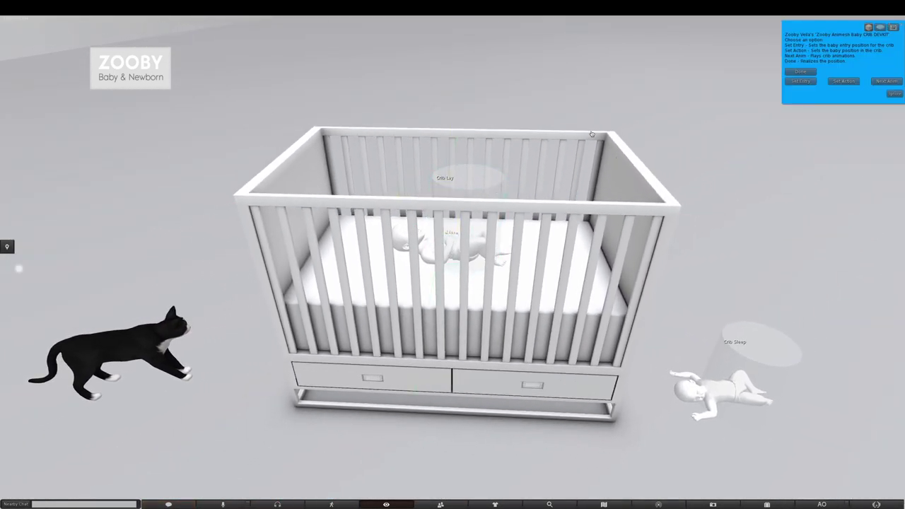
pyautogui.click(841, 82)
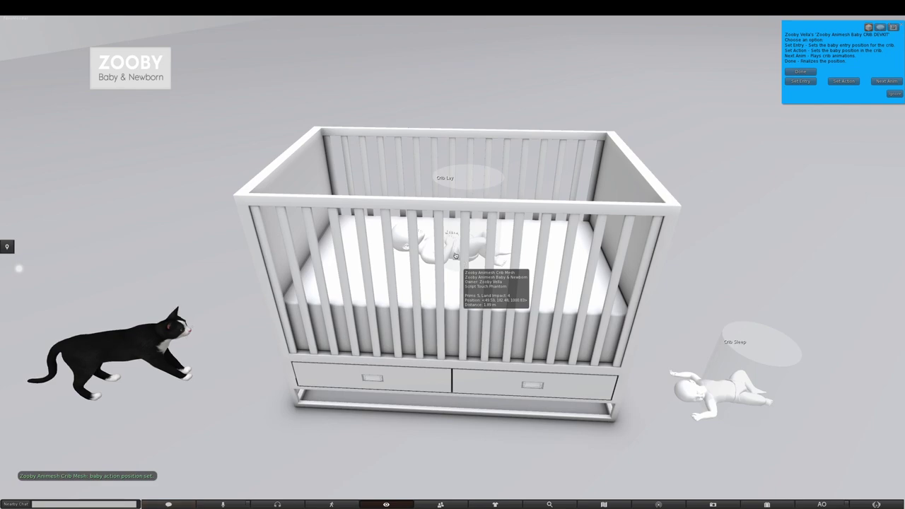
pyautogui.click(800, 71)
pyautogui.keyDown('alt'); pyautogui.moveTo(483, 298); pyautogui.dragTo(486, 318); pyautogui.keyUp('alt')
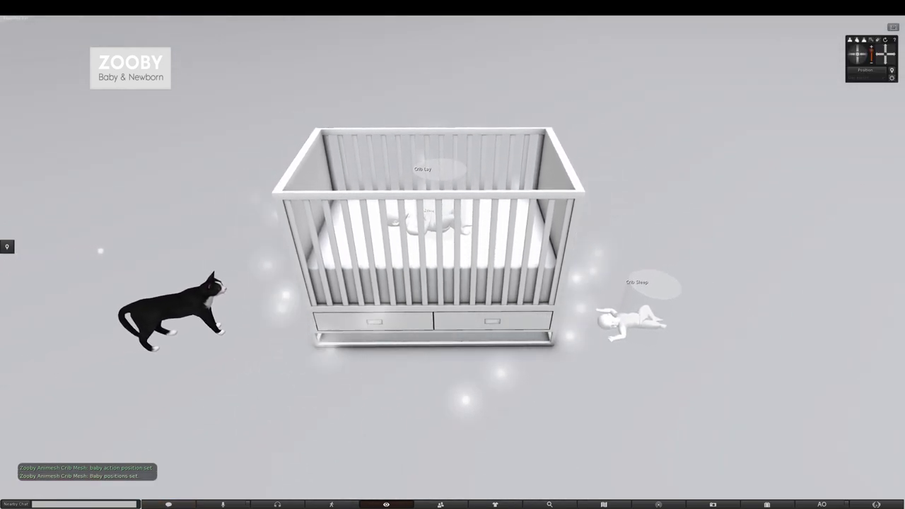
pyautogui.click(857, 49)
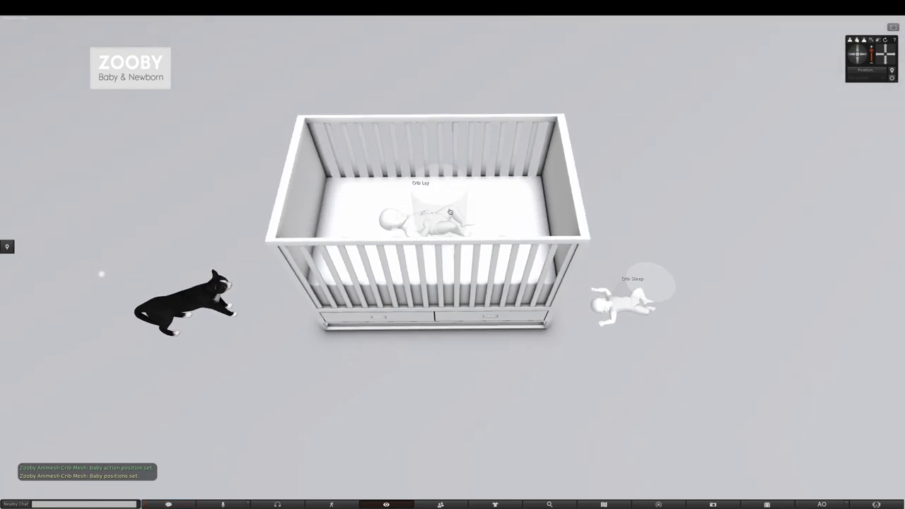
# Step: Move the baby dev kit out of the crib and place the newborn dev kit over the crib mattress
pyautogui.rightClick(441, 215)
pyautogui.click(456, 232)
pyautogui.moveTo(442, 204); pyautogui.dragTo(673, 209)
pyautogui.click(626, 309)
pyautogui.moveTo(643, 294); pyautogui.dragTo(372, 209)
pyautogui.keyDown('alt'); pyautogui.moveTo(452, 272); pyautogui.dragTo(460, 263); pyautogui.keyUp('alt')
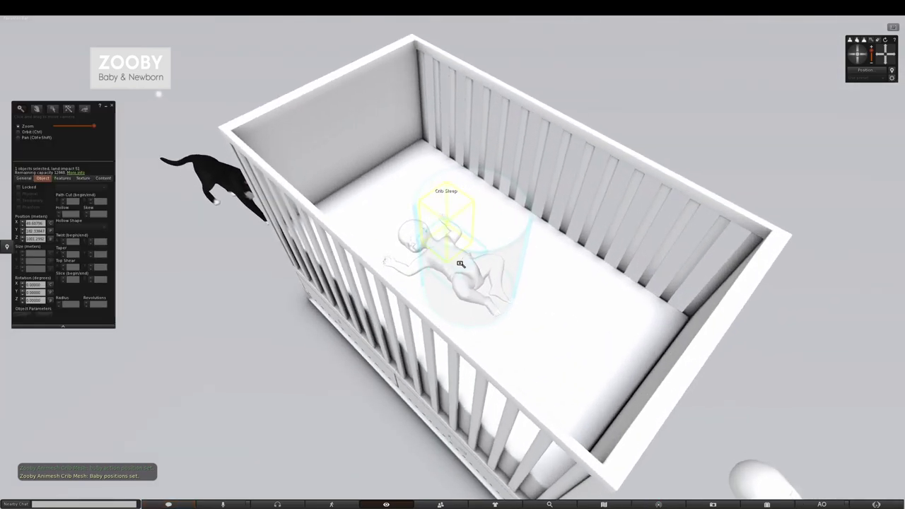
# Step: Lower the sleeping newborn dev kit onto the mattress and fine-tune its position near the middle of the crib
pyautogui.moveTo(433, 235); pyautogui.dragTo(443, 231)
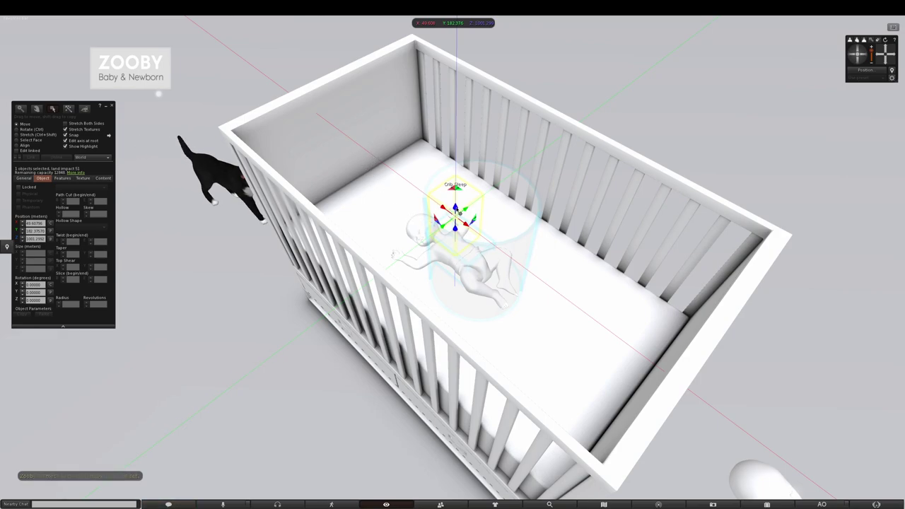
pyautogui.moveTo(458, 210); pyautogui.dragTo(465, 268)
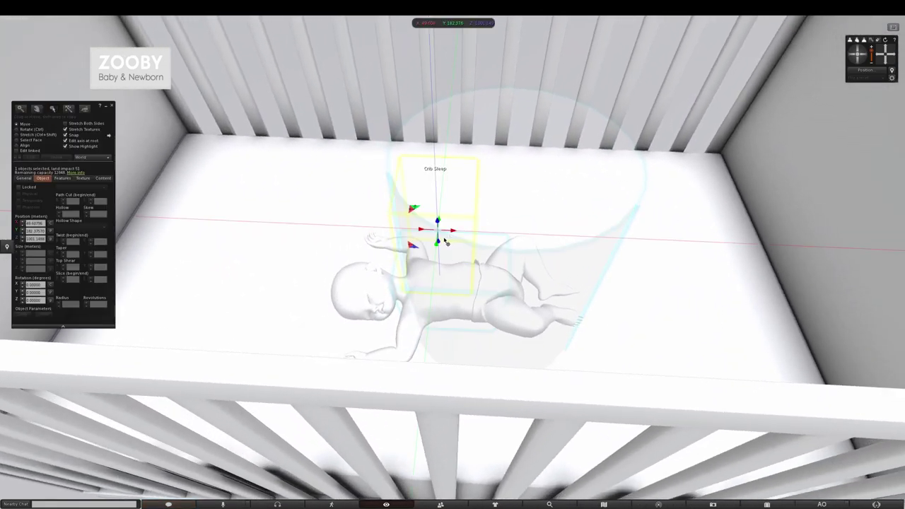
pyautogui.click(859, 61)
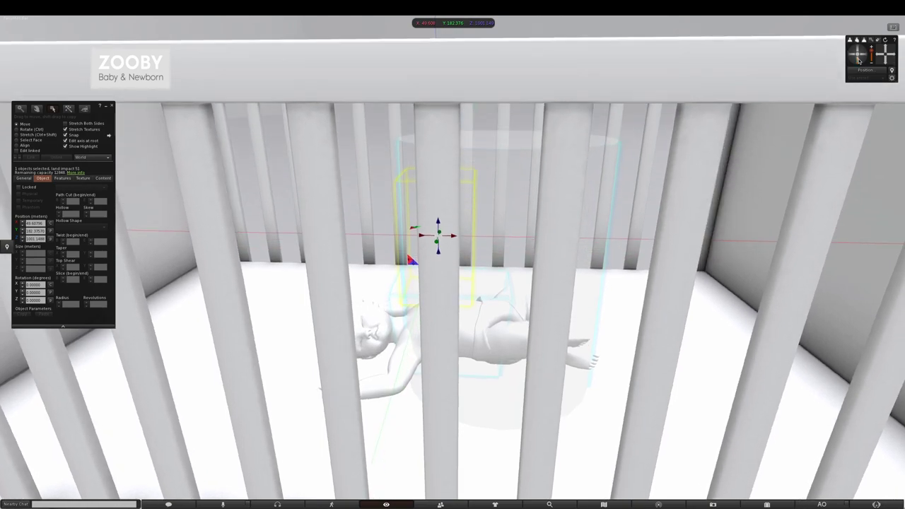
pyautogui.moveTo(454, 237); pyautogui.dragTo(405, 238)
pyautogui.keyDown('alt'); pyautogui.moveTo(414, 321); pyautogui.dragTo(449, 238); pyautogui.keyUp('alt')
pyautogui.moveTo(428, 183)
pyautogui.mouseDown()
pyautogui.moveTo(430, 203)
pyautogui.moveTo(429, 193)
pyautogui.mouseUp()
pyautogui.keyDown('alt'); pyautogui.moveTo(448, 249); pyautogui.dragTo(454, 259); pyautogui.keyUp('alt')
pyautogui.click(454, 259)
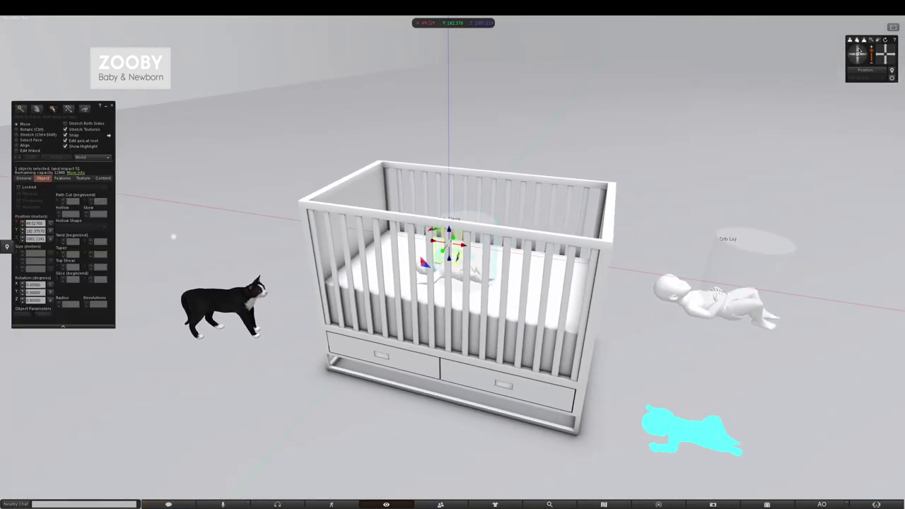
pyautogui.click(859, 51)
pyautogui.moveTo(452, 238); pyautogui.dragTo(459, 222)
pyautogui.click(111, 106)
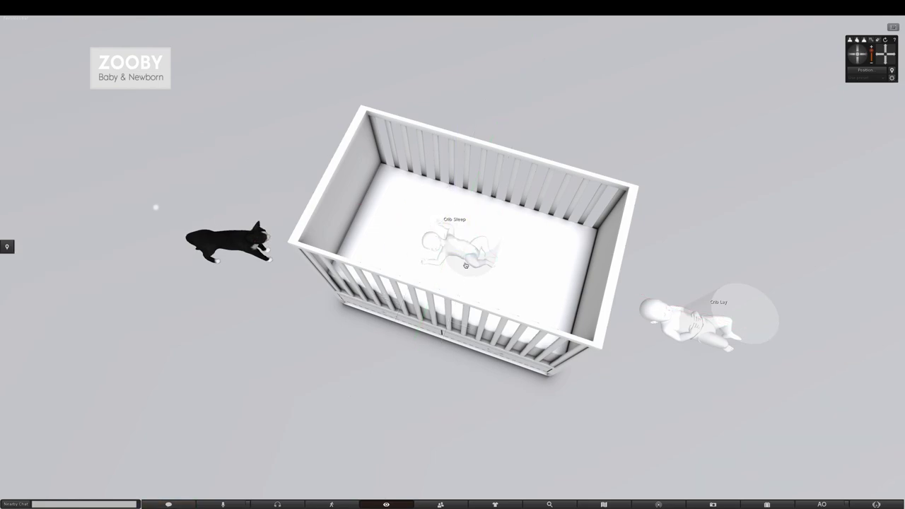
# Step: Save the newborn's placement on the mattress as its action position and finalize the newborn positions
pyautogui.click(458, 253)
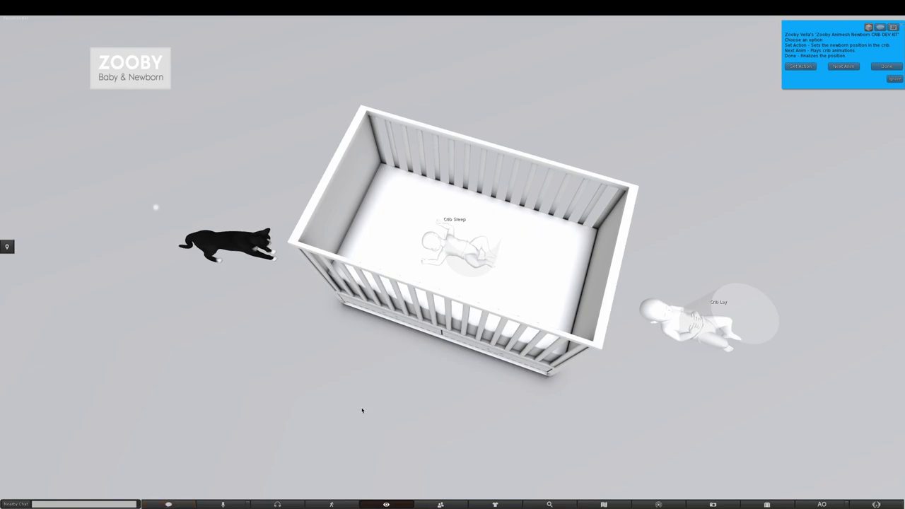
pyautogui.click(801, 67)
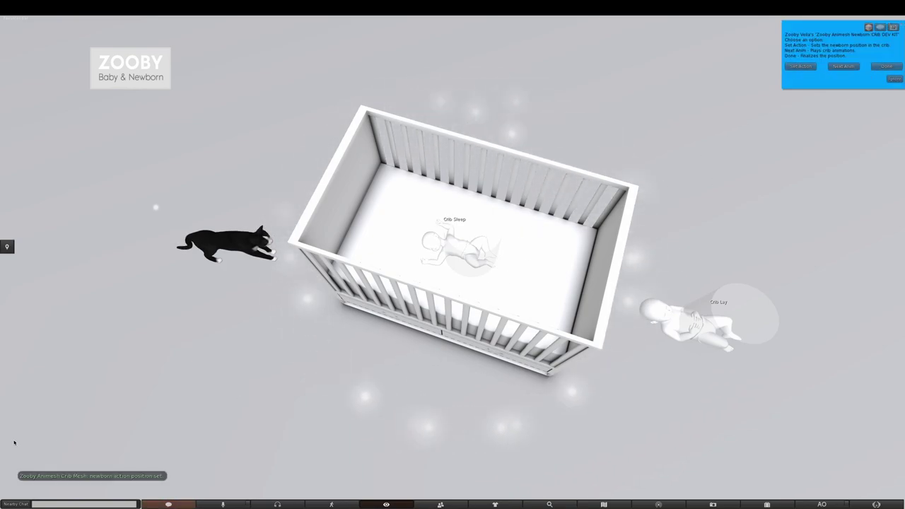
pyautogui.click(883, 67)
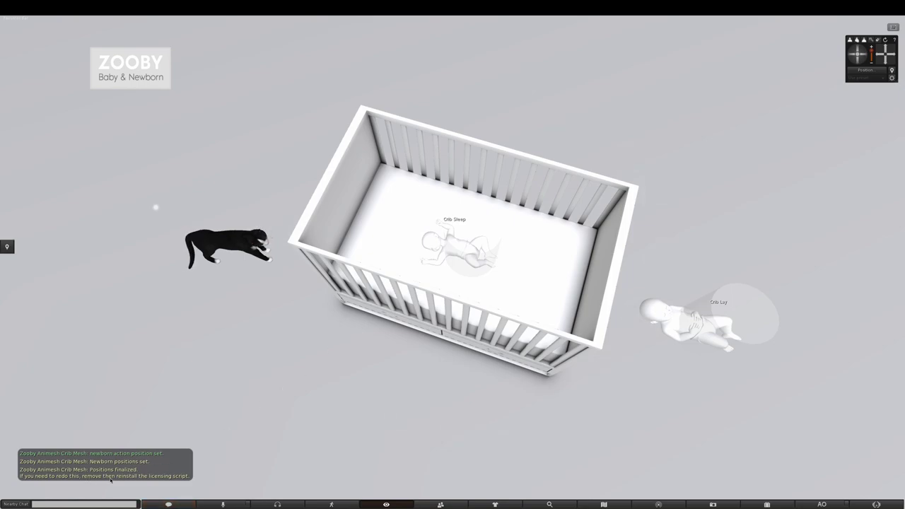
# Step: Move the newborn dev kit out of the crib to beside the baby dev kit
pyautogui.rightClick(465, 249)
pyautogui.click(480, 261)
pyautogui.moveTo(473, 247); pyautogui.dragTo(800, 354)
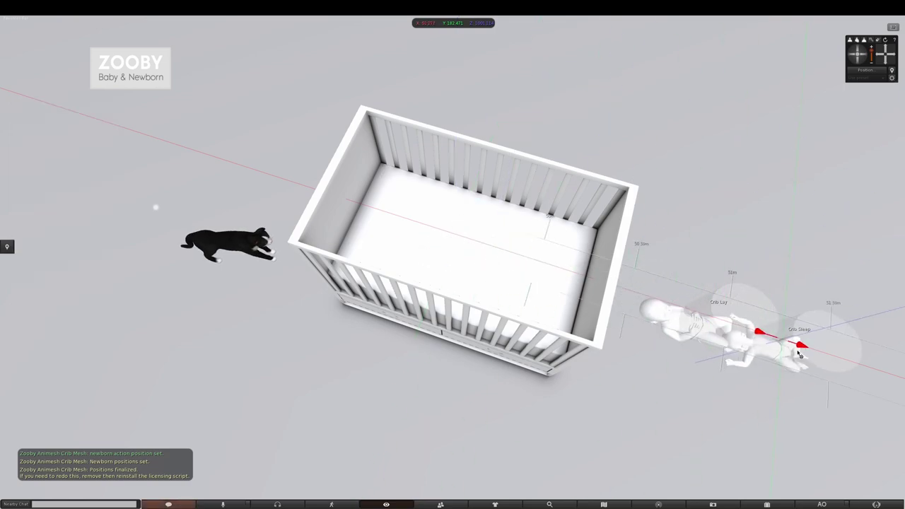
# Step: Delete the furniture licensing script from the crib's contents and finish editing the crib
pyautogui.rightClick(491, 276)
pyautogui.click(504, 291)
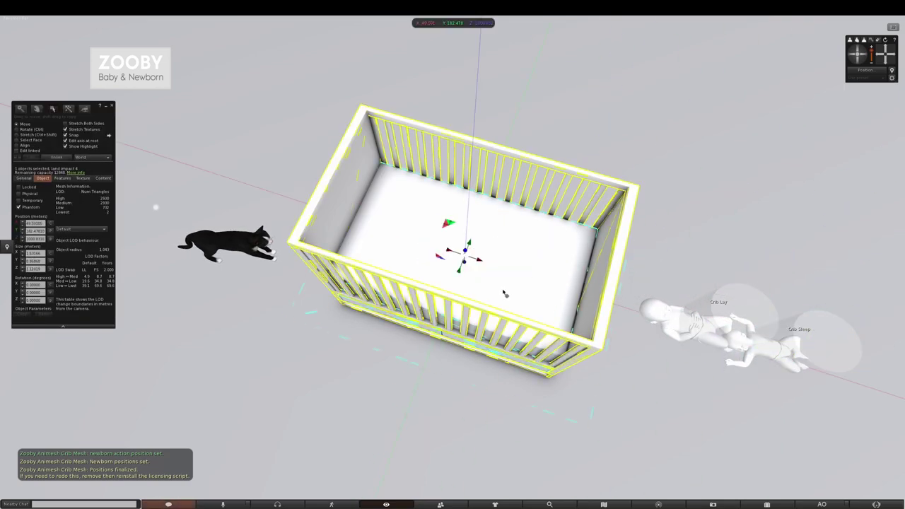
pyautogui.click(103, 178)
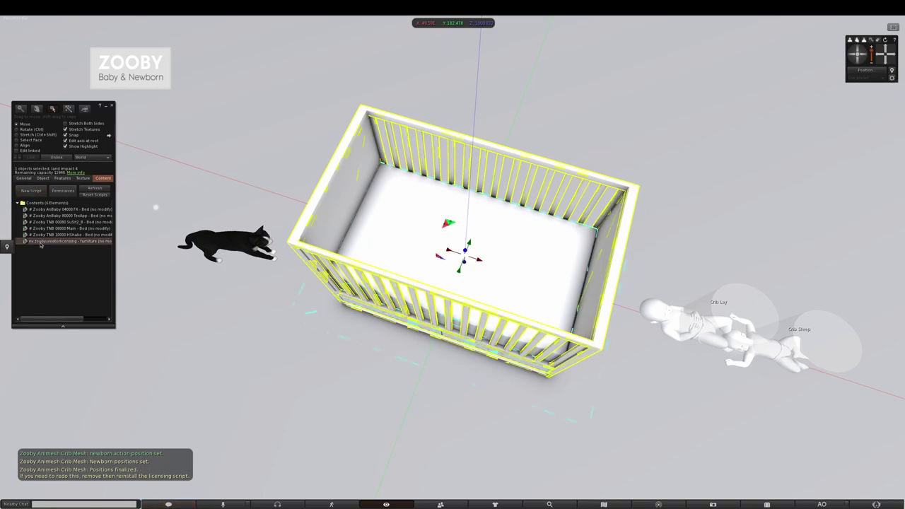
pyautogui.rightClick(53, 242)
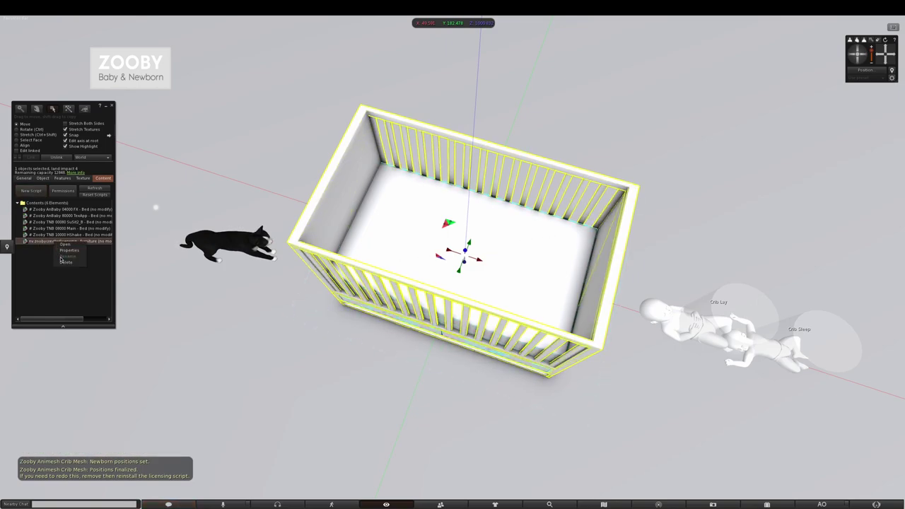
pyautogui.click(66, 261)
pyautogui.click(111, 105)
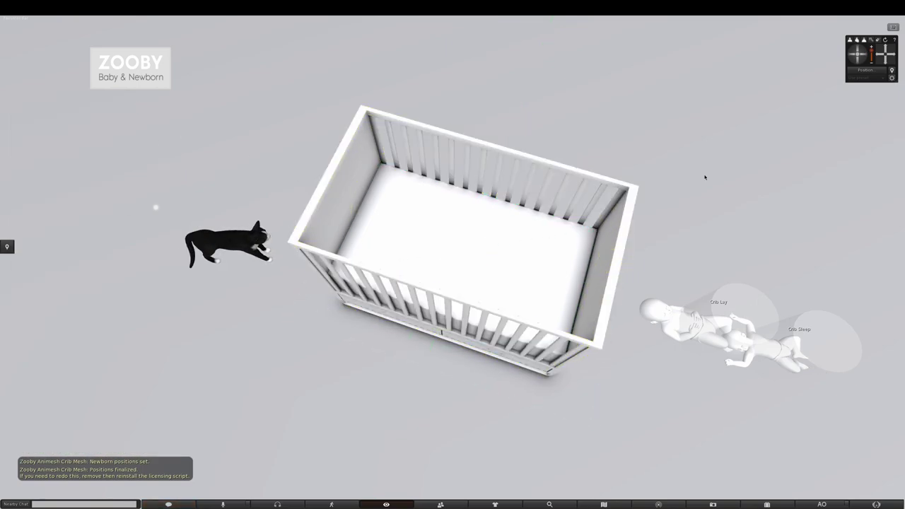
# Step: Move both the baby and newborn dev kits farther away from the crib along the X axis
pyautogui.click(856, 61)
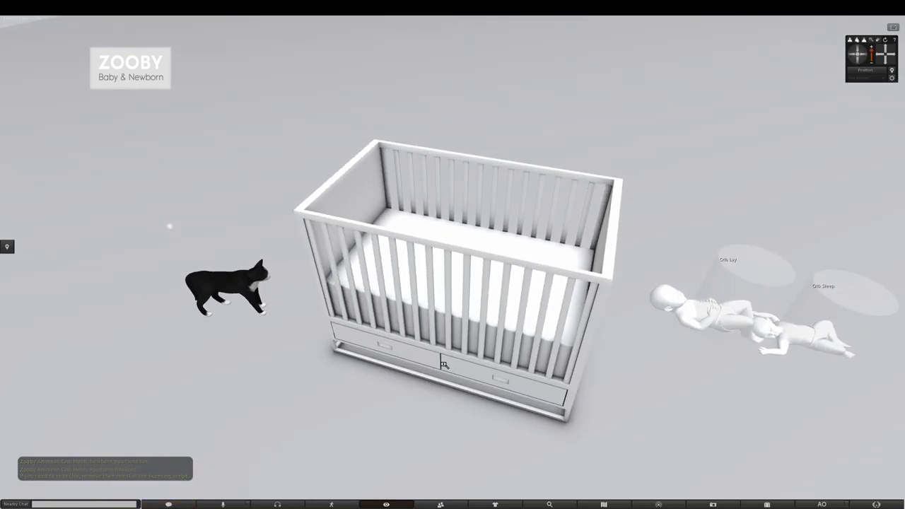
pyautogui.keyDown('alt'); pyautogui.moveTo(447, 362); pyautogui.dragTo(454, 259); pyautogui.keyUp('alt')
pyautogui.rightClick(602, 206)
pyautogui.click(617, 219)
pyautogui.moveTo(611, 198); pyautogui.dragTo(800, 214)
pyautogui.click(640, 213)
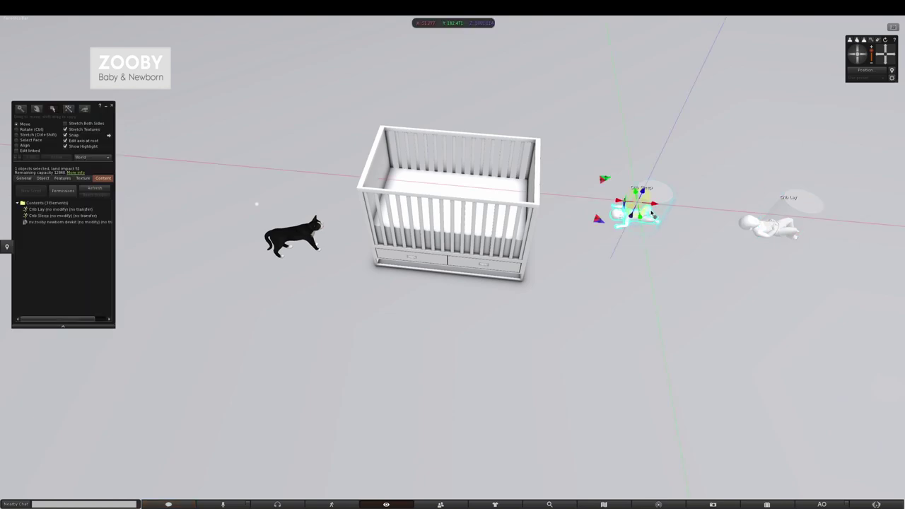
pyautogui.moveTo(655, 205); pyautogui.dragTo(832, 220)
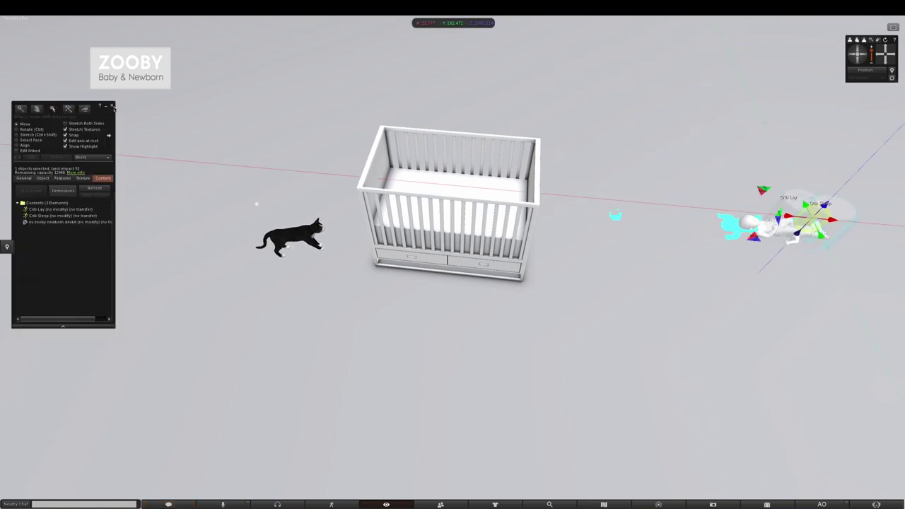
pyautogui.click(112, 106)
# Step: Rez the first baby listed under My Babies with the Zooby Animesh Baby HUD
pyautogui.click(94, 86)
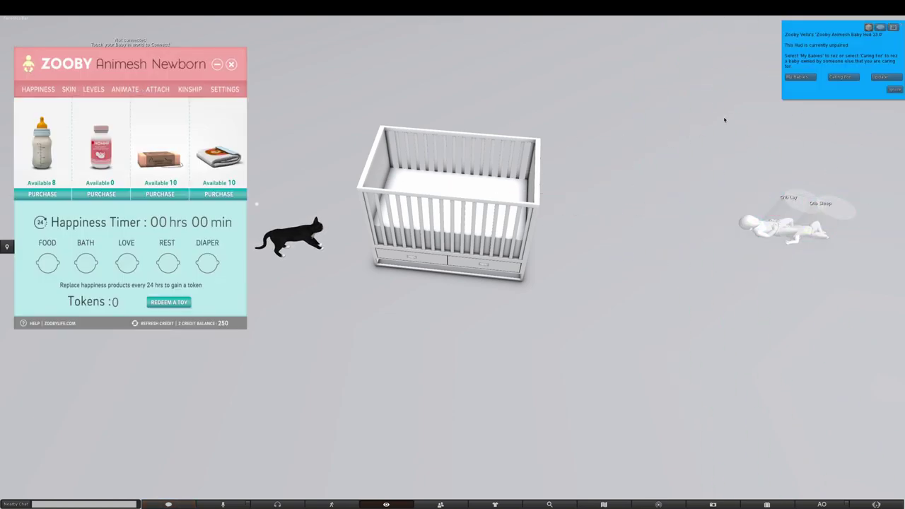
pyautogui.click(816, 76)
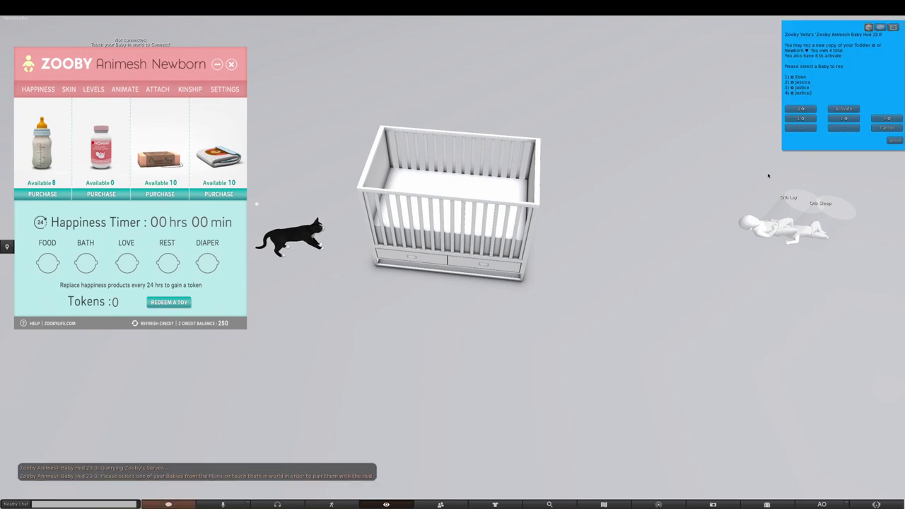
pyautogui.click(802, 119)
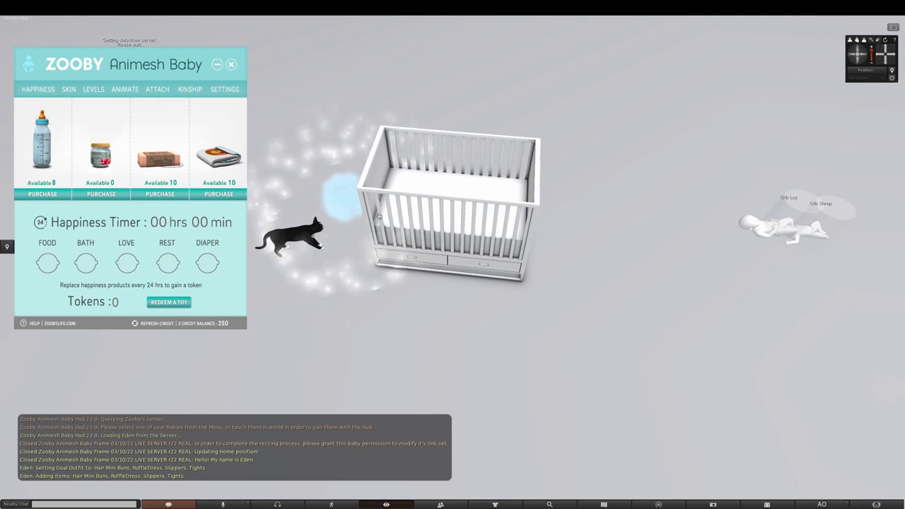
# Step: Move the crib back and away from the newly rezzed baby
pyautogui.rightClick(414, 216)
pyautogui.click(466, 220)
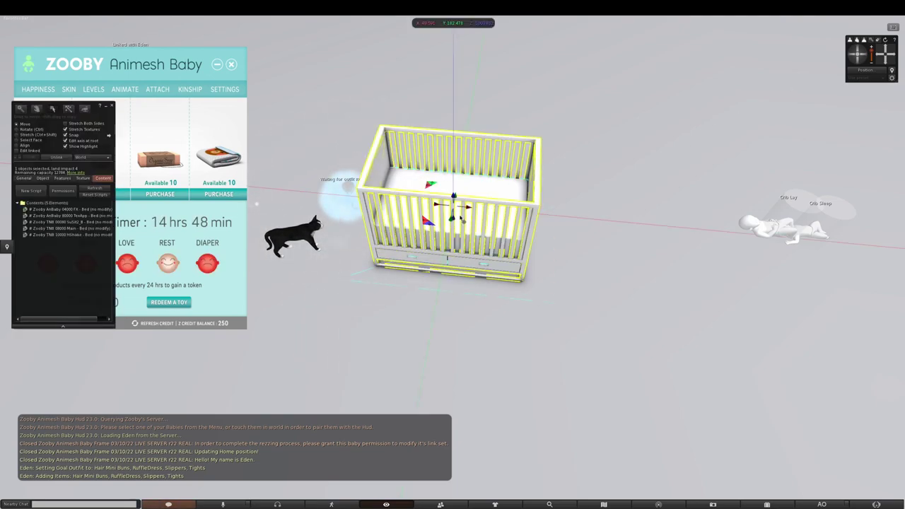
pyautogui.moveTo(452, 218); pyautogui.dragTo(512, 166)
pyautogui.click(110, 106)
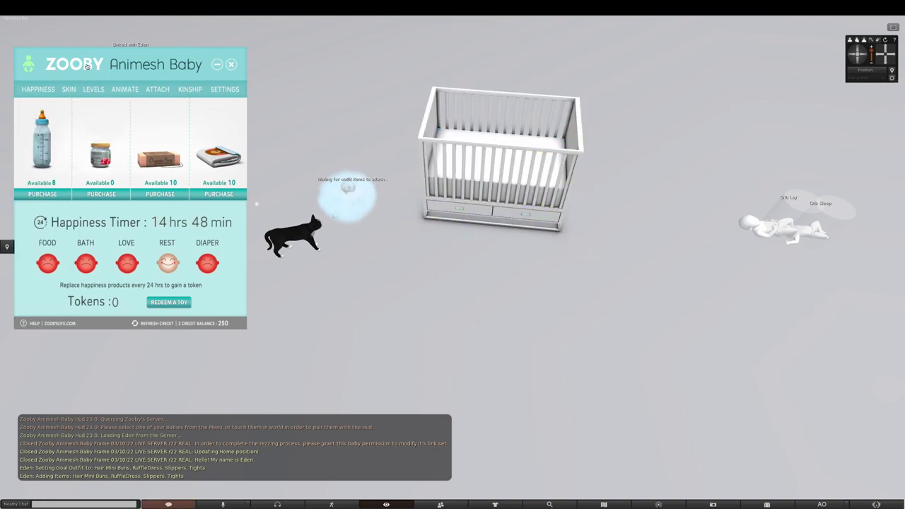
# Step: Rez the newborn listed as number 4 among the babies cared for, and minimize the HUD
pyautogui.click(142, 66)
pyautogui.click(840, 77)
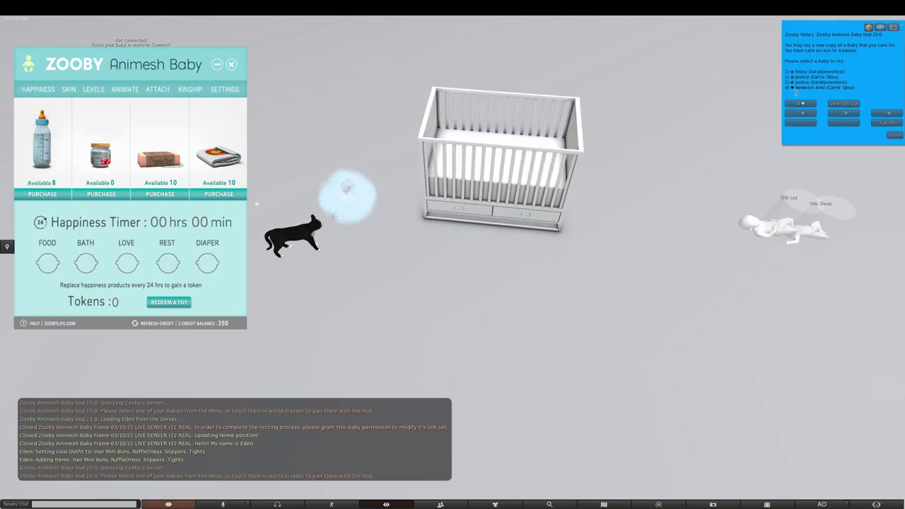
pyautogui.click(801, 104)
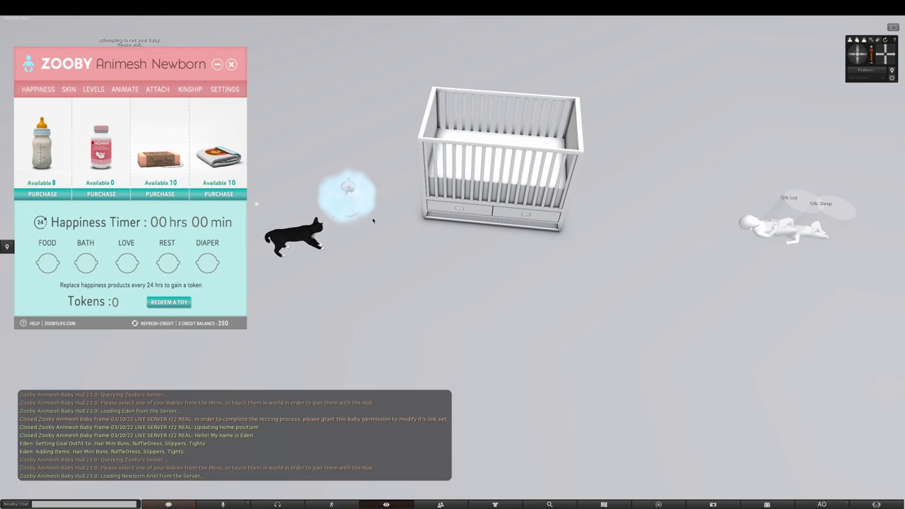
pyautogui.click(218, 65)
pyautogui.click(813, 81)
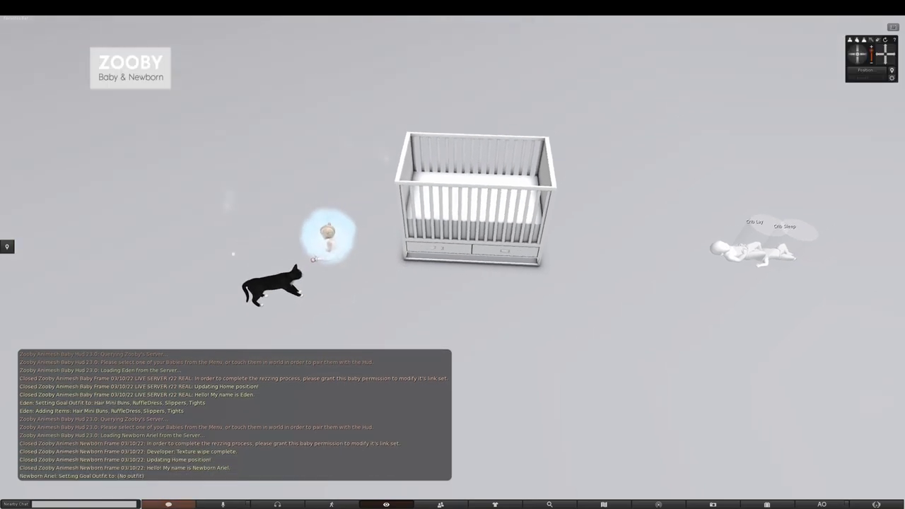
# Step: Search for nearby Animesh babies from the crib and assign the rezzed older baby to it
pyautogui.keyDown('alt'); pyautogui.moveTo(463, 249); pyautogui.dragTo(446, 287); pyautogui.keyUp('alt')
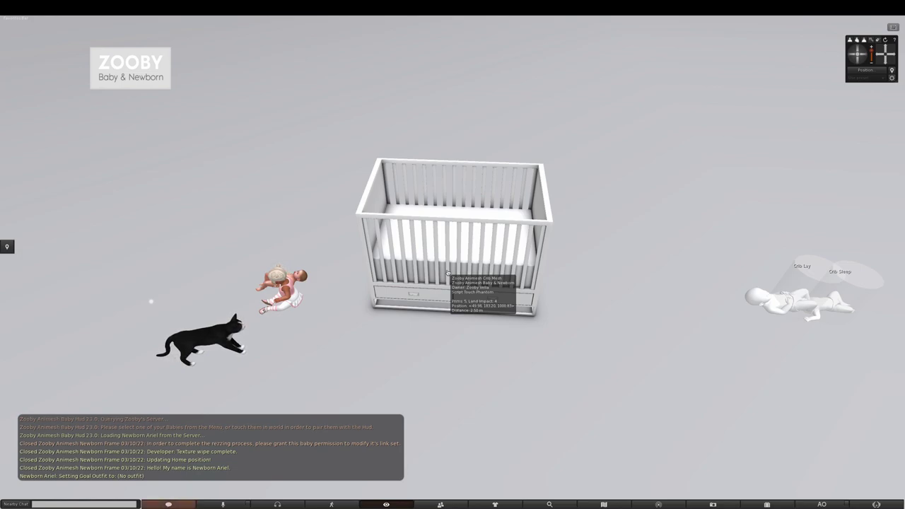
pyautogui.click(447, 273)
pyautogui.click(808, 56)
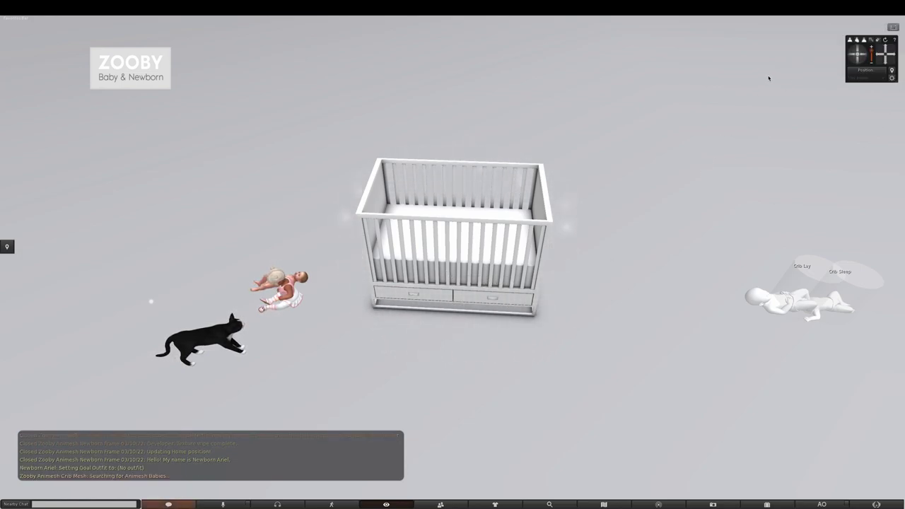
pyautogui.click(844, 61)
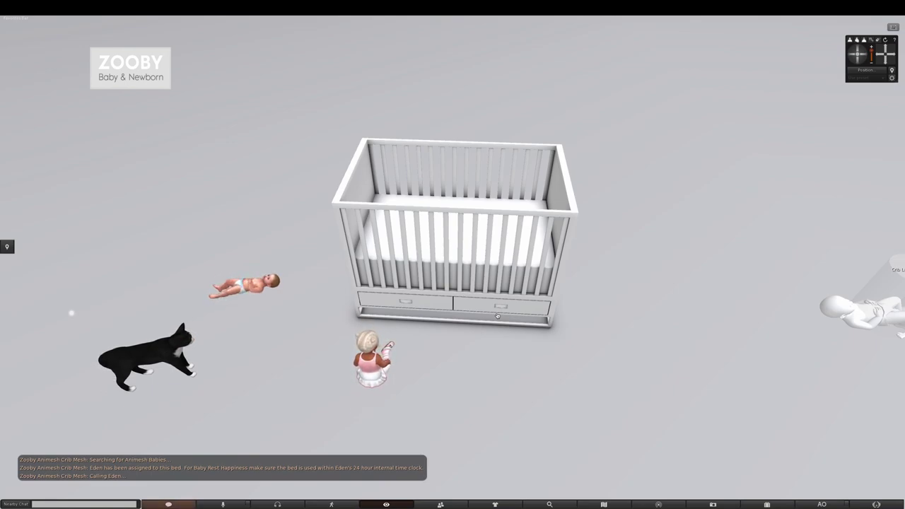
# Step: Test the Sleeping action for the assigned baby in the crib, view it from several angles, and make the baby leave
pyautogui.click(482, 284)
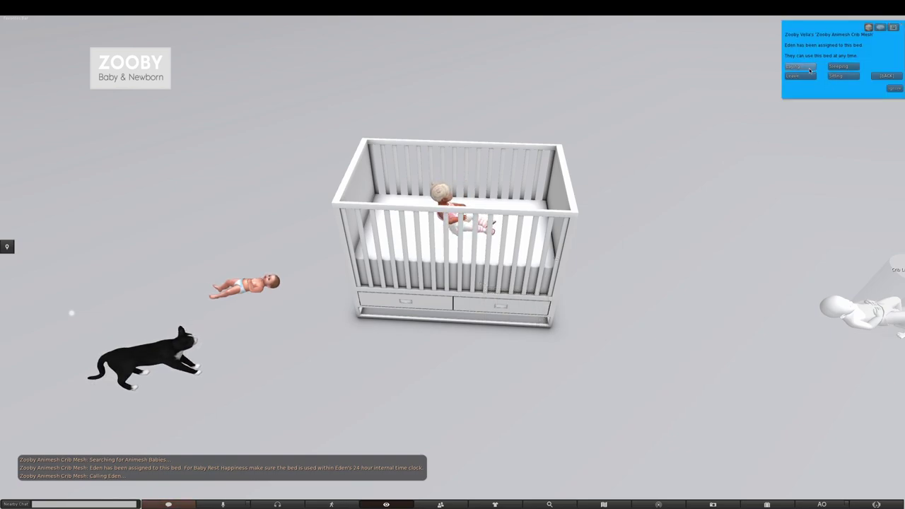
pyautogui.click(840, 67)
pyautogui.keyDown('alt'); pyautogui.moveTo(456, 225); pyautogui.dragTo(454, 257); pyautogui.keyUp('alt')
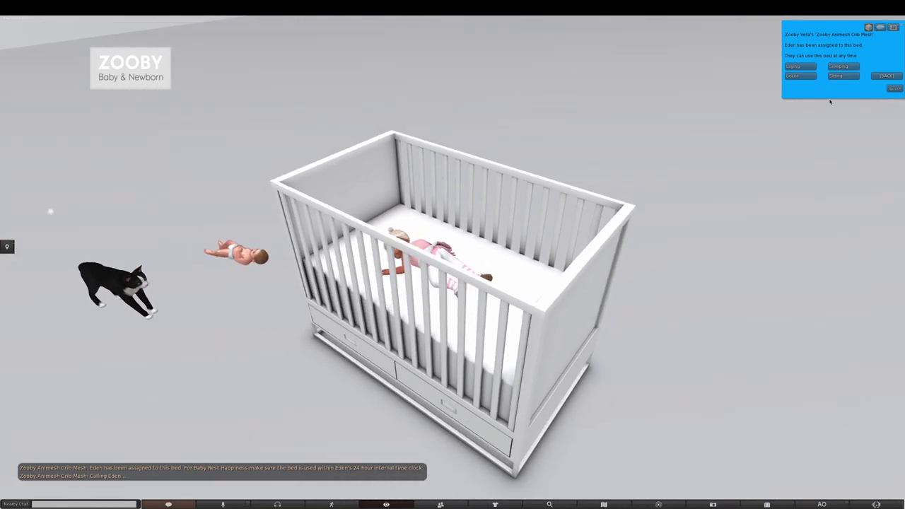
pyautogui.keyDown('alt'); pyautogui.moveTo(431, 265); pyautogui.dragTo(530, 265); pyautogui.keyUp('alt')
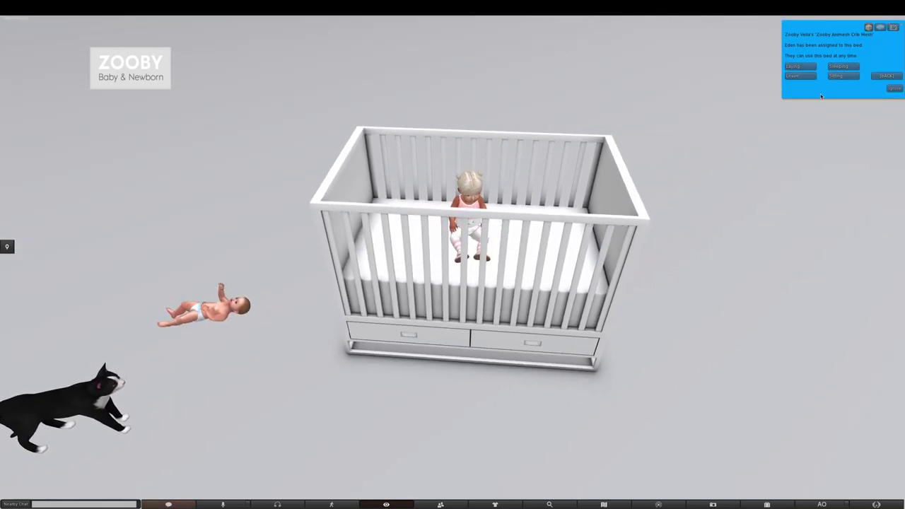
pyautogui.click(800, 76)
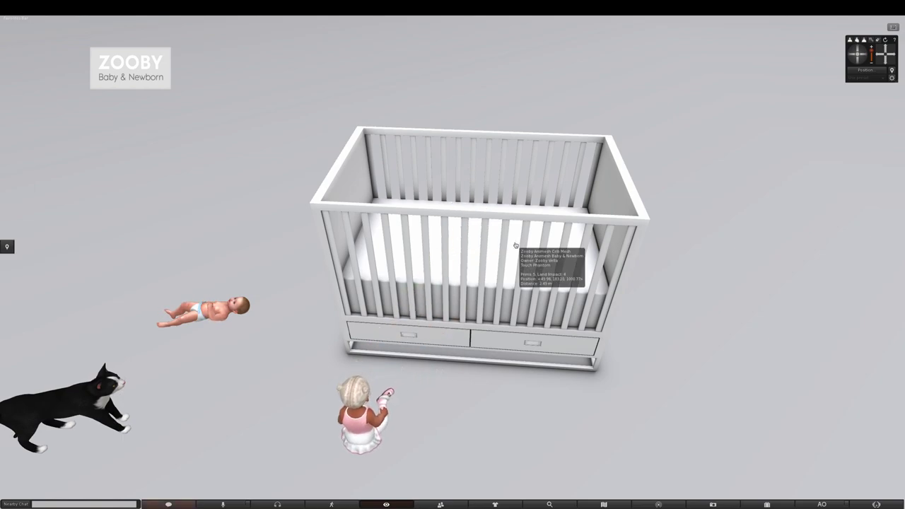
# Step: Search for nearby Animesh babies from the crib, assign the rezzed newborn to it, and view the newborn lying inside from several angles
pyautogui.click(397, 346)
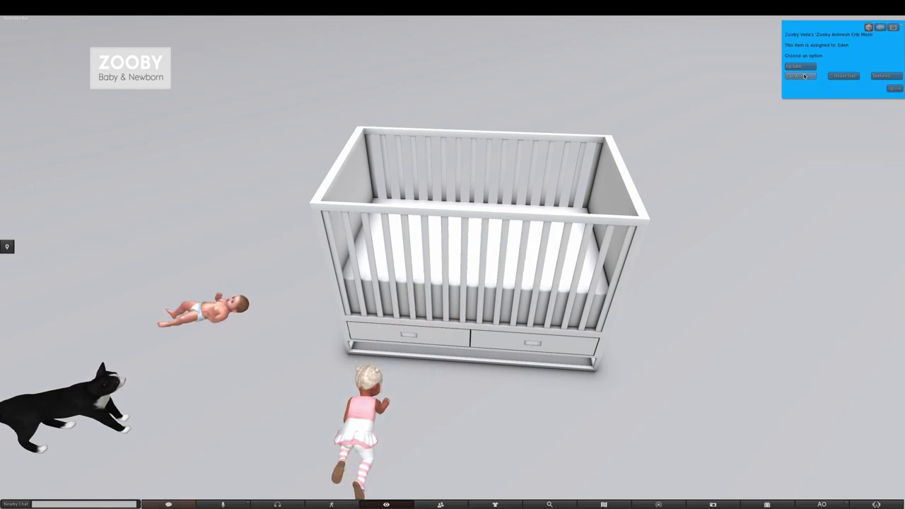
pyautogui.click(805, 77)
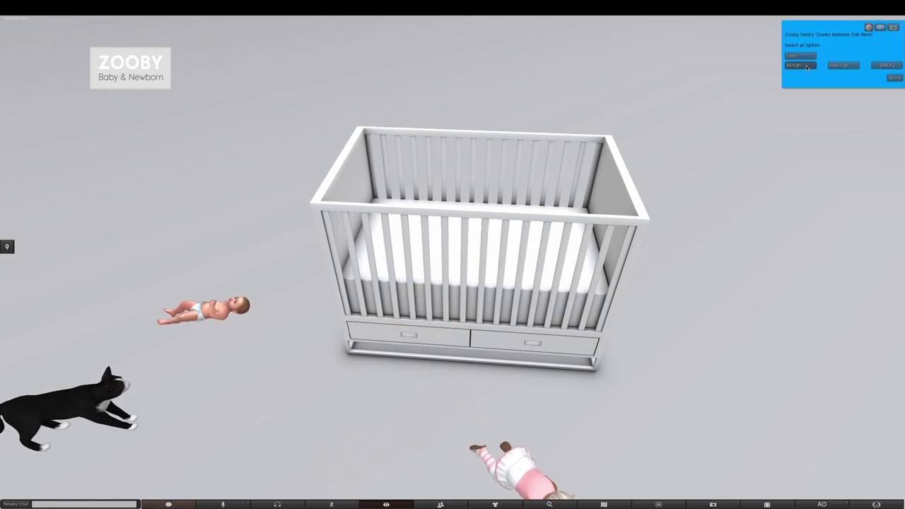
pyautogui.click(806, 66)
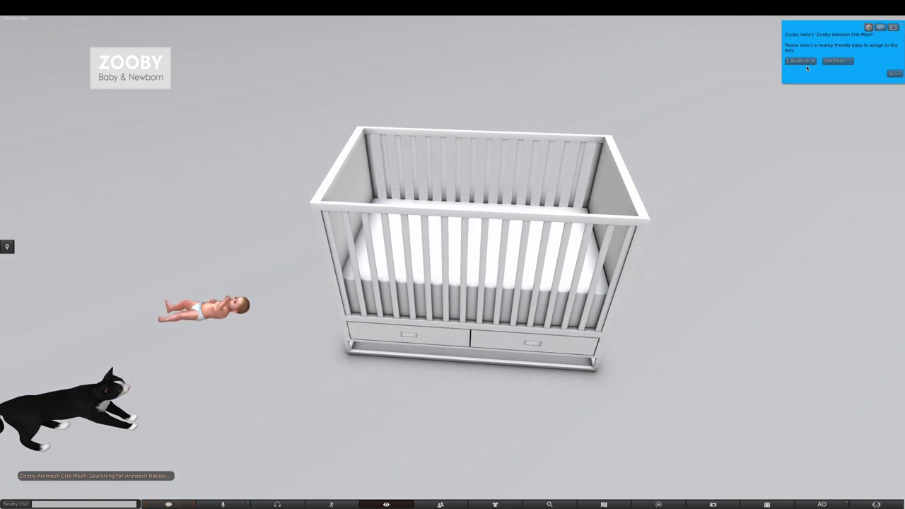
pyautogui.click(808, 62)
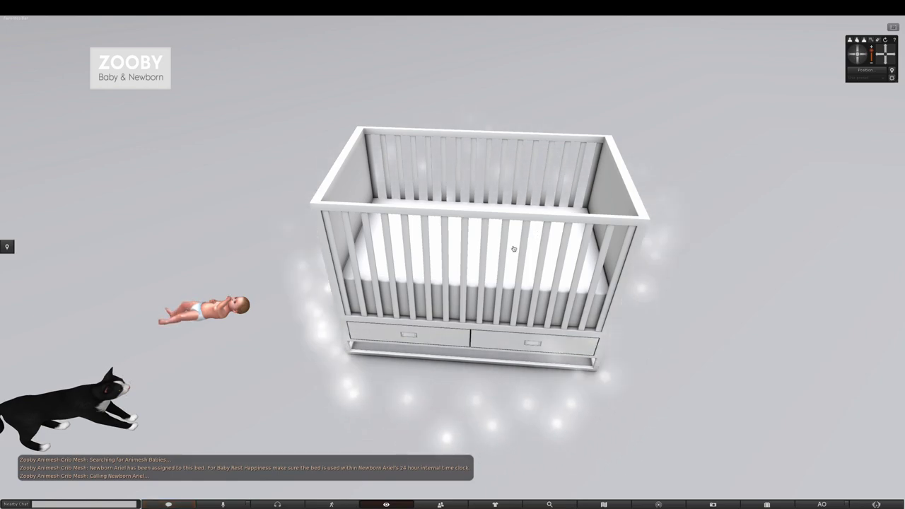
pyautogui.keyDown('alt'); pyautogui.moveTo(453, 261); pyautogui.dragTo(406, 260); pyautogui.keyUp('alt')
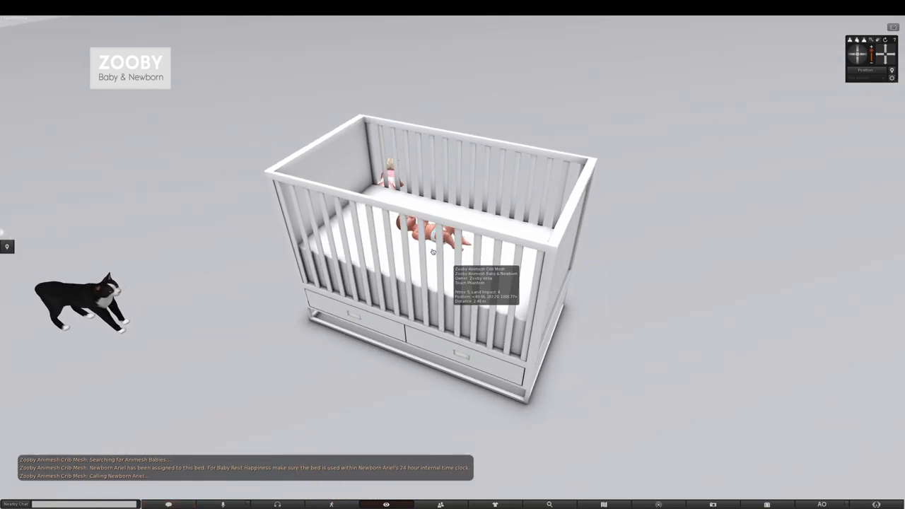
pyautogui.keyDown('alt'); pyautogui.moveTo(448, 239); pyautogui.dragTo(297, 208); pyautogui.keyUp('alt')
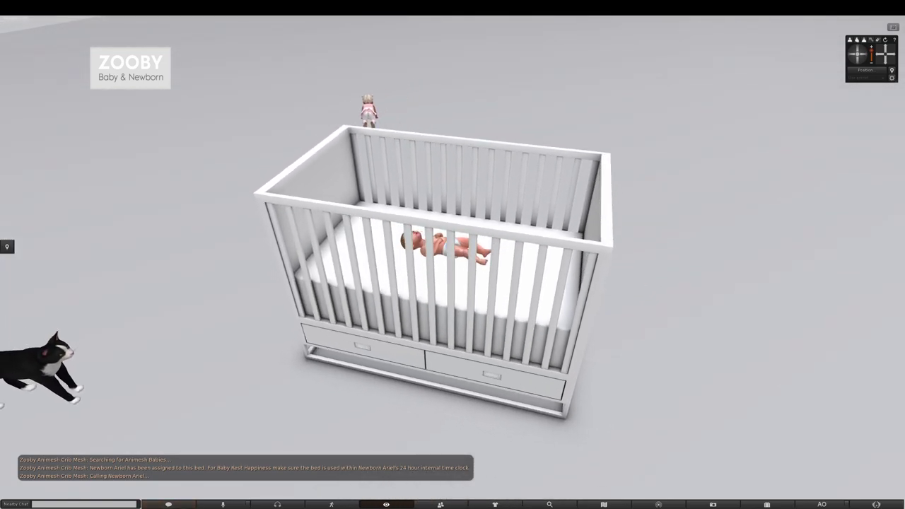
# Step: Open the crib for editing, check the Phantom setting in its object properties, and close the editor
pyautogui.rightClick(475, 312)
pyautogui.click(484, 323)
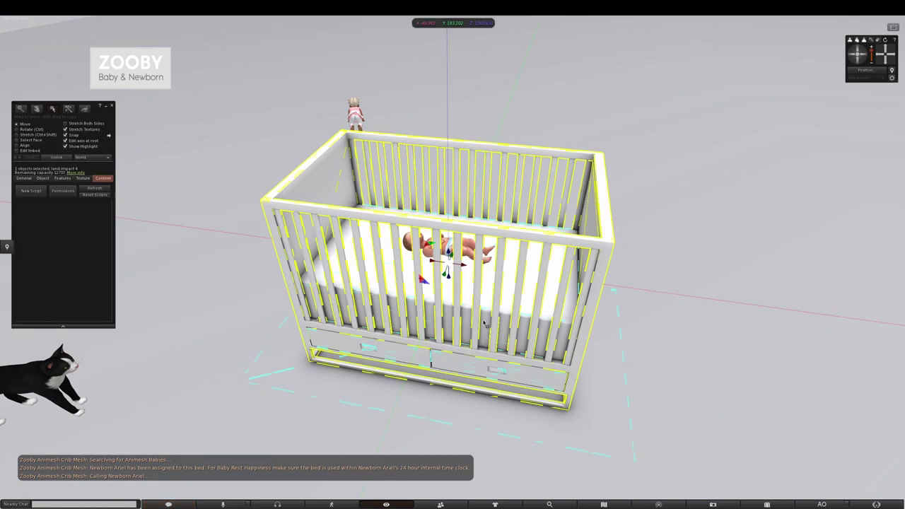
pyautogui.click(42, 178)
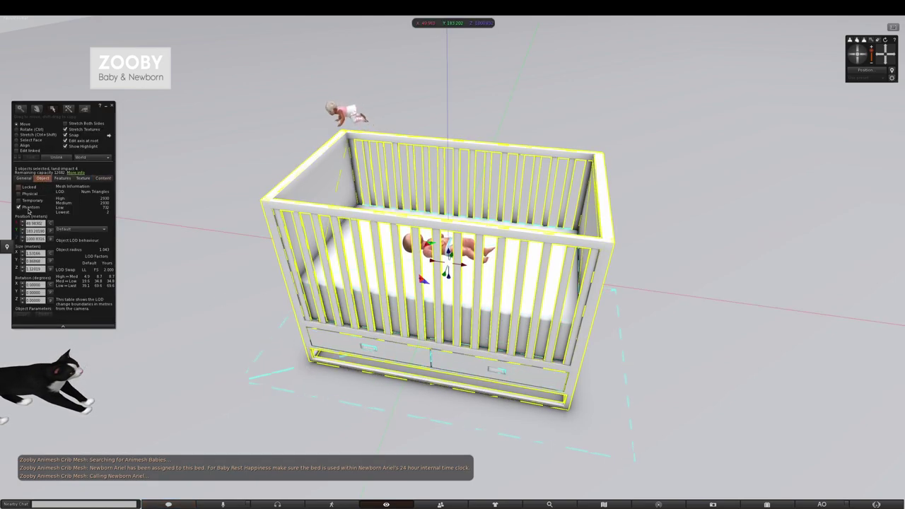
pyautogui.click(111, 107)
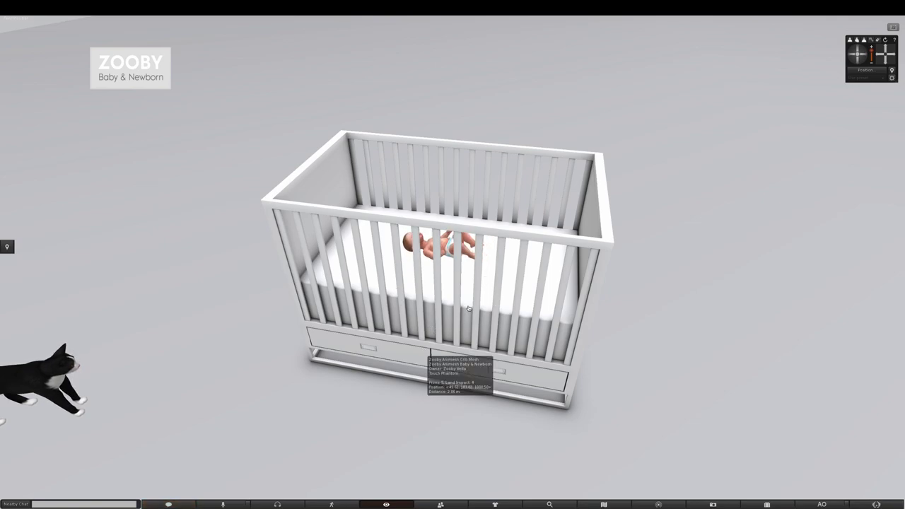
# Step: Reopen the crib for editing and review the Zooby bed scripts in its contents
pyautogui.keyDown('alt'); pyautogui.moveTo(462, 299); pyautogui.dragTo(332, 299); pyautogui.keyUp('alt')
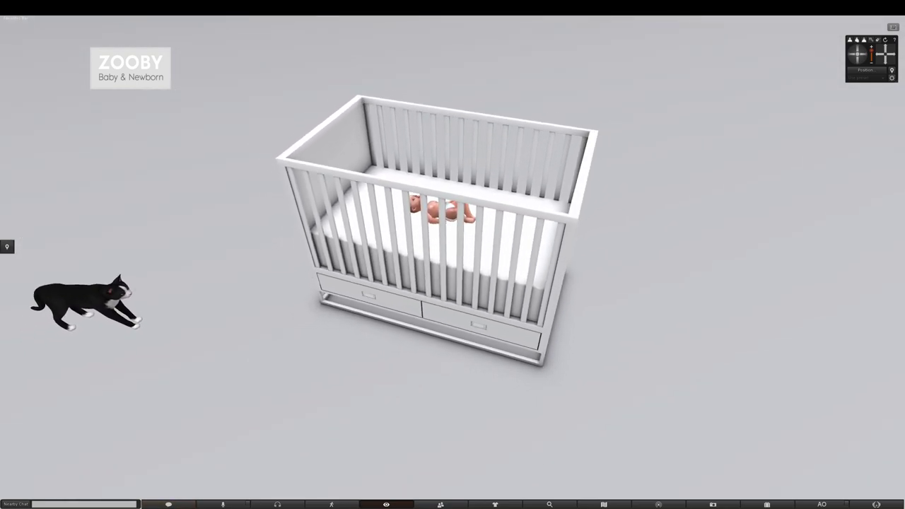
pyautogui.rightClick(415, 262)
pyautogui.click(428, 273)
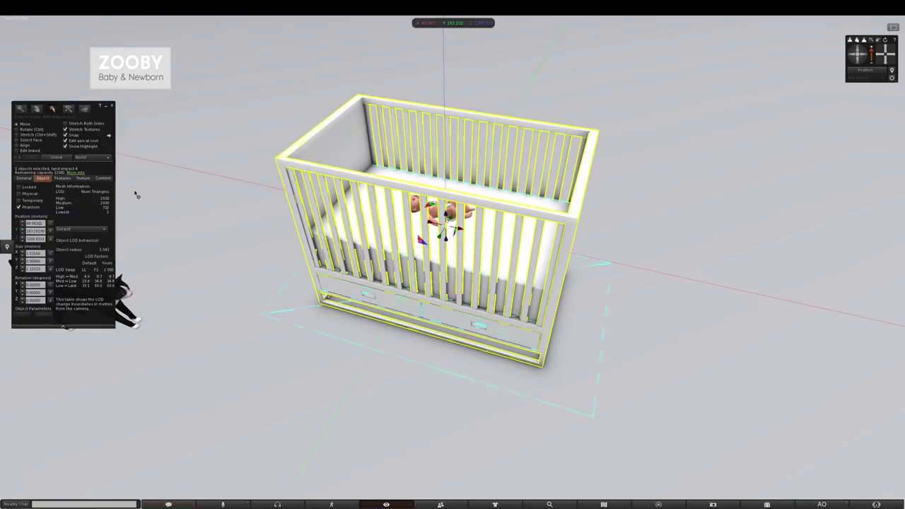
pyautogui.click(103, 178)
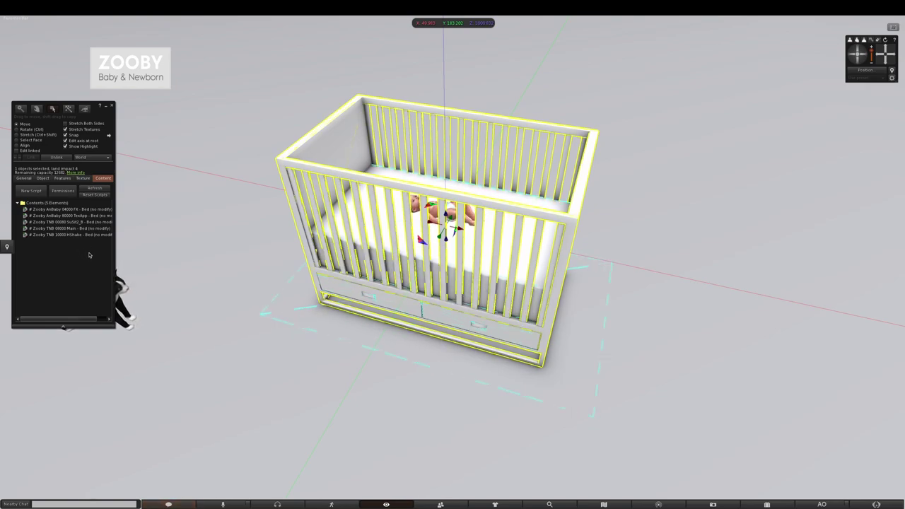
pyautogui.moveTo(2, 222)
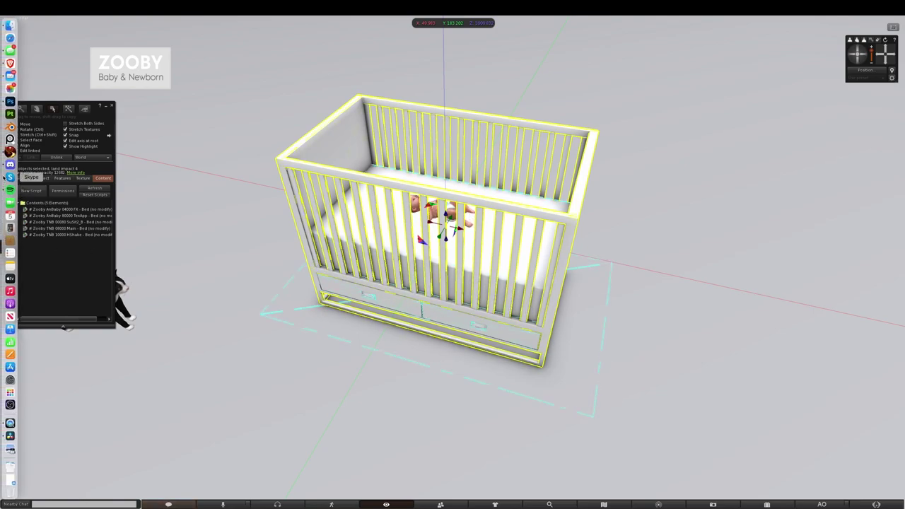